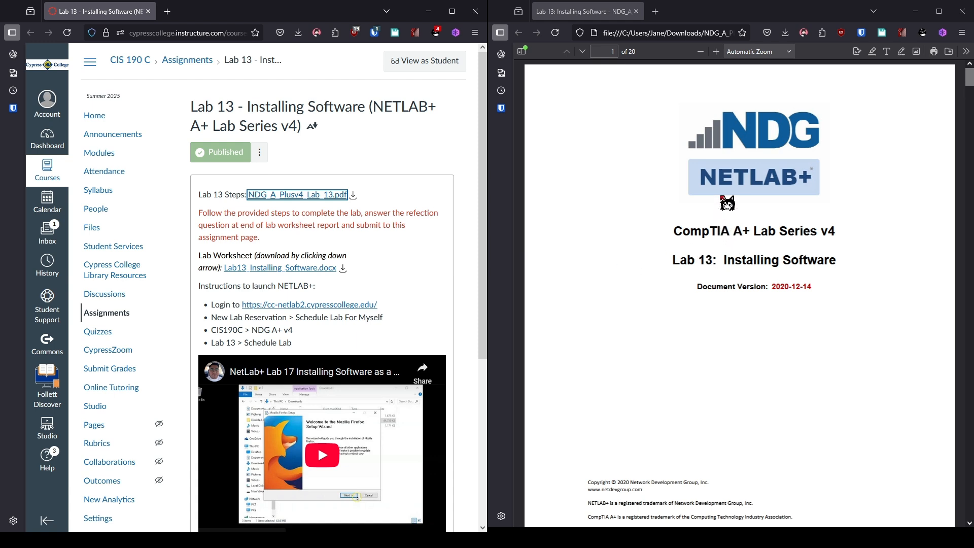
Open the cc-netlab2.cypresscollege.edu NETLAB+ login link from the Lab 13 assignment in a new tab
click(273, 306)
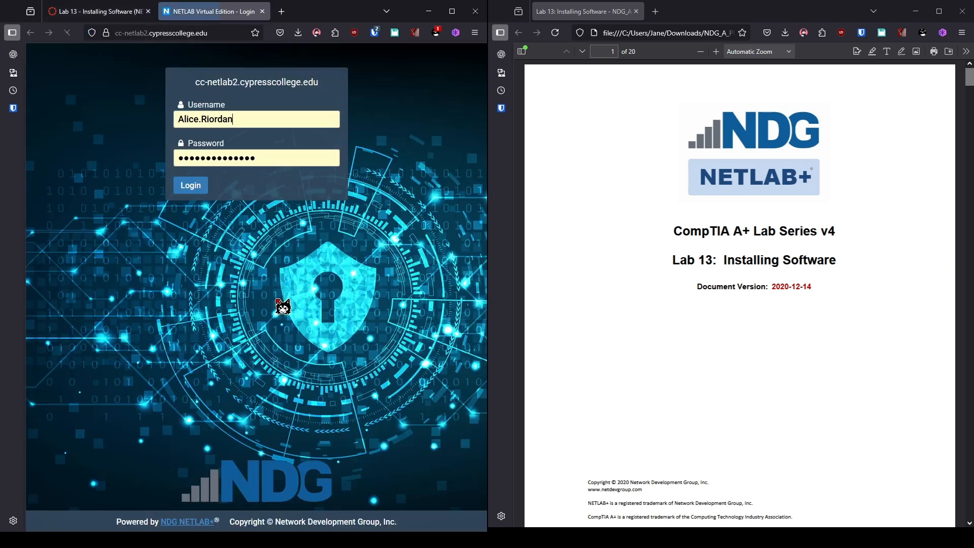
Sign in and schedule a personal lab for CIS190C - College, NDG A+ v4, Lab 13: Installing Software
click(195, 187)
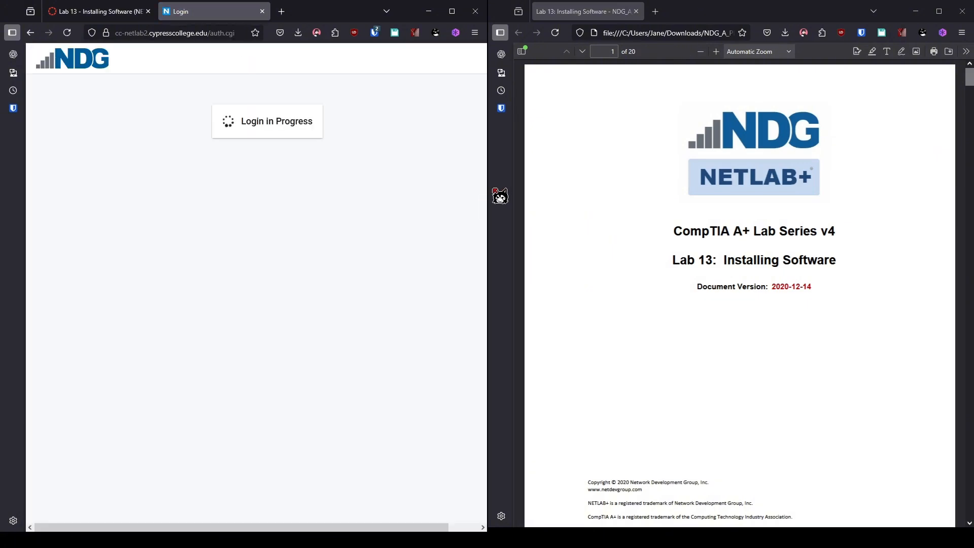
click(108, 182)
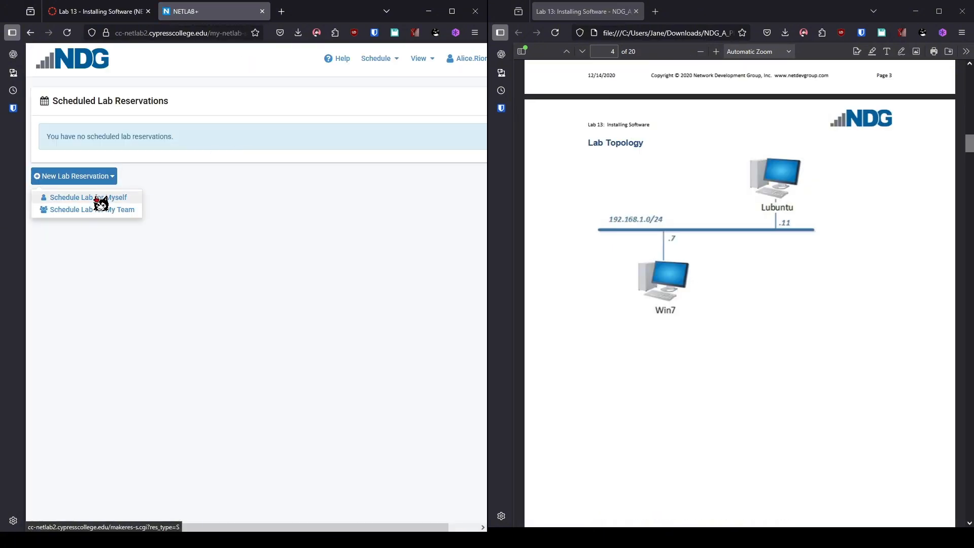
click(97, 199)
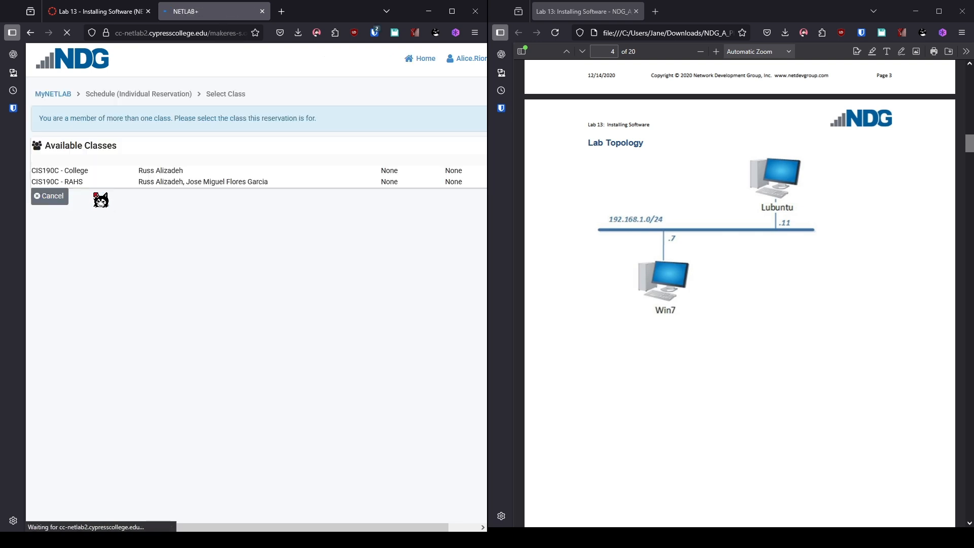
click(97, 198)
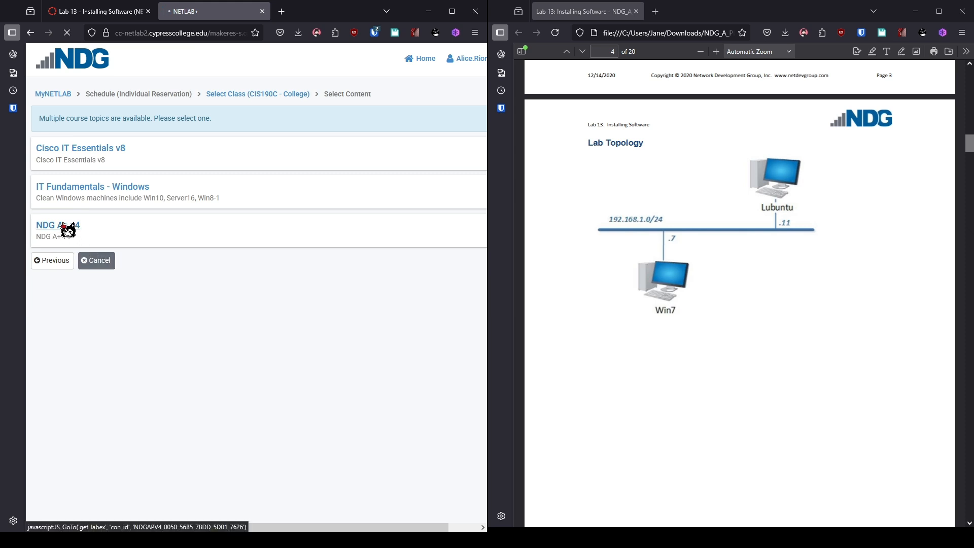
click(67, 226)
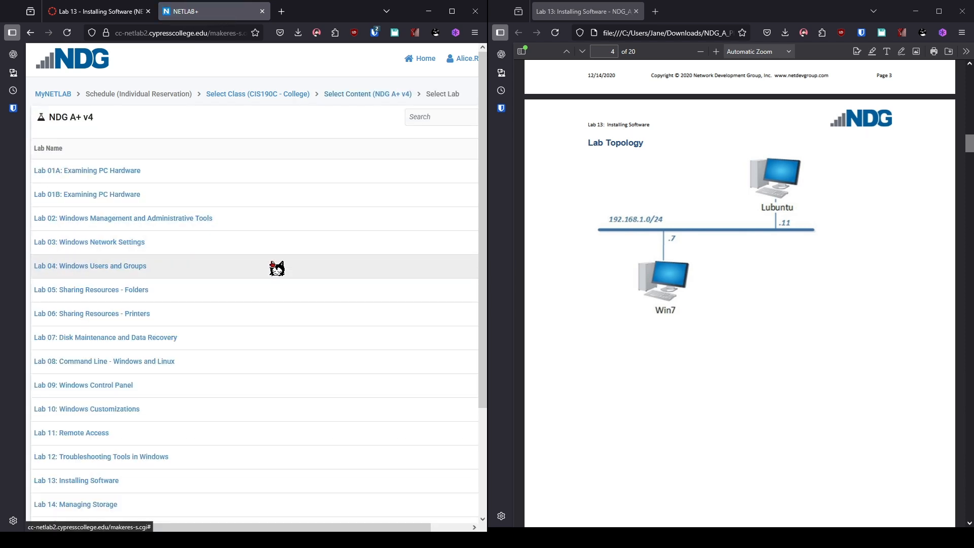
scroll(277, 268, down, 3)
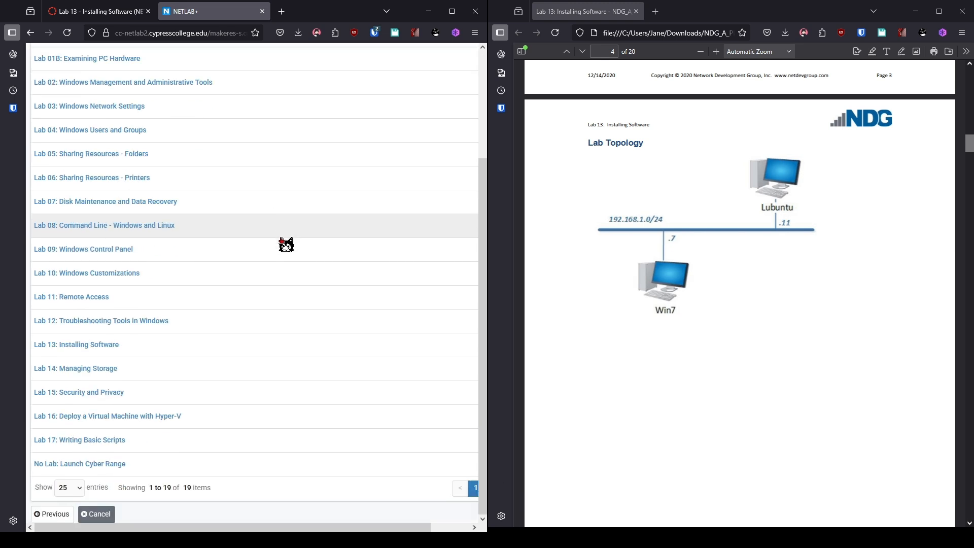
click(111, 347)
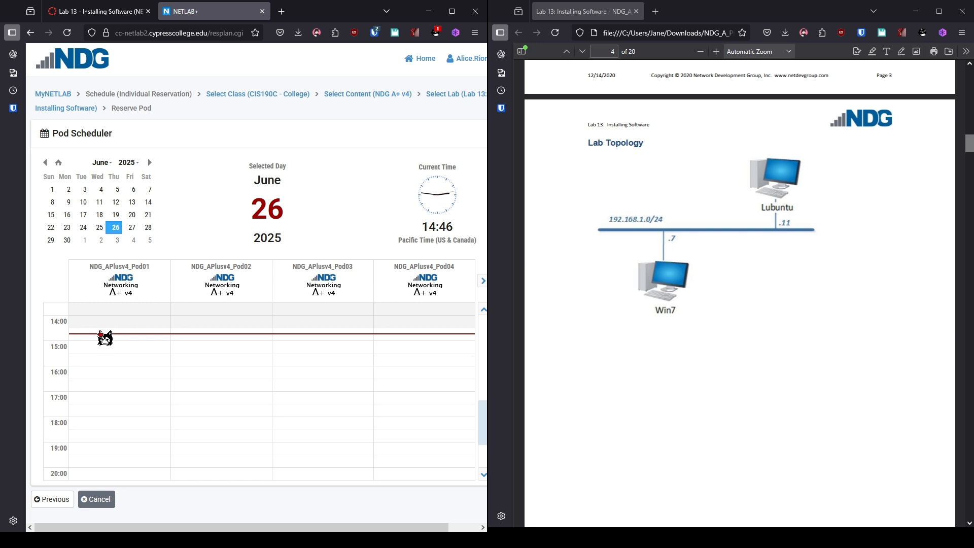
Book NDG_APlusv4_Pod01 from now until 16:30, confirm the reservation, and enter the lab
click(99, 334)
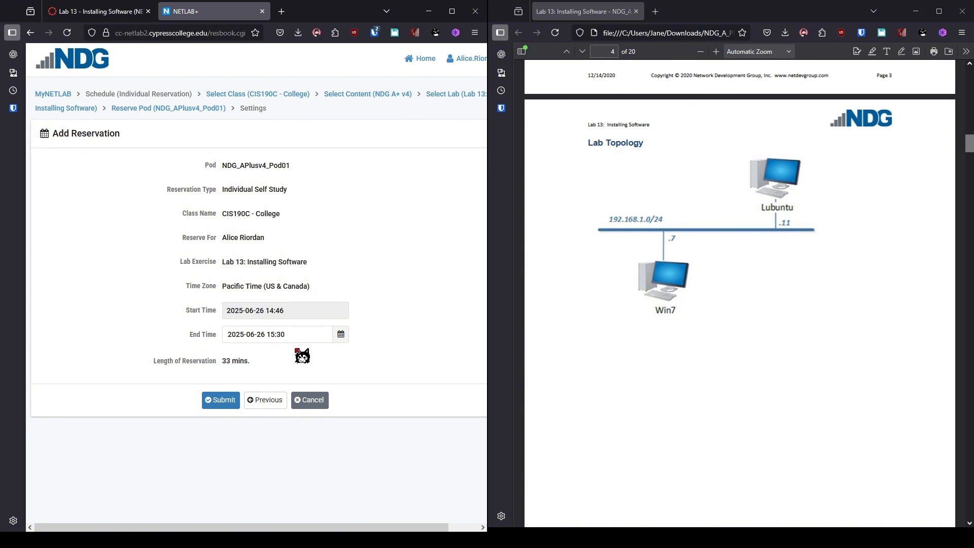
click(341, 334)
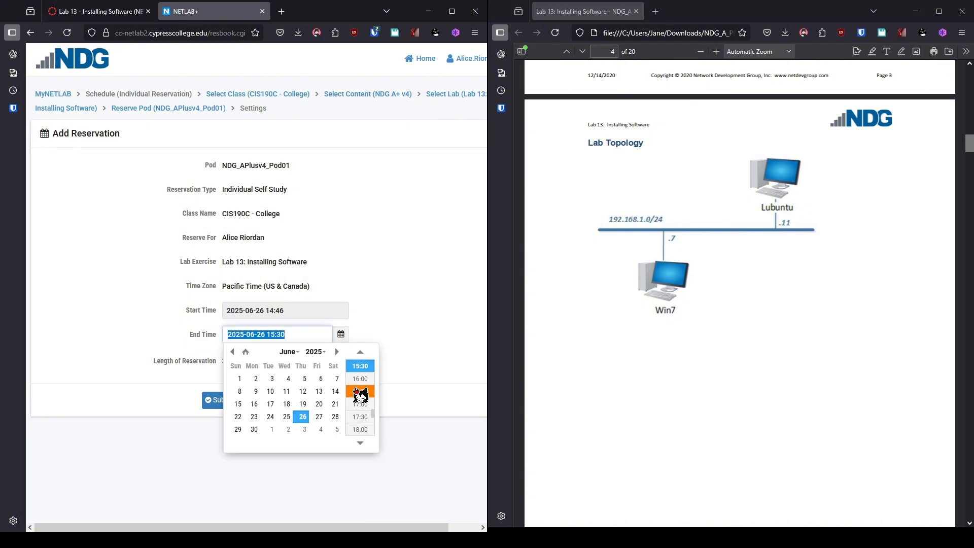
click(358, 388)
click(221, 401)
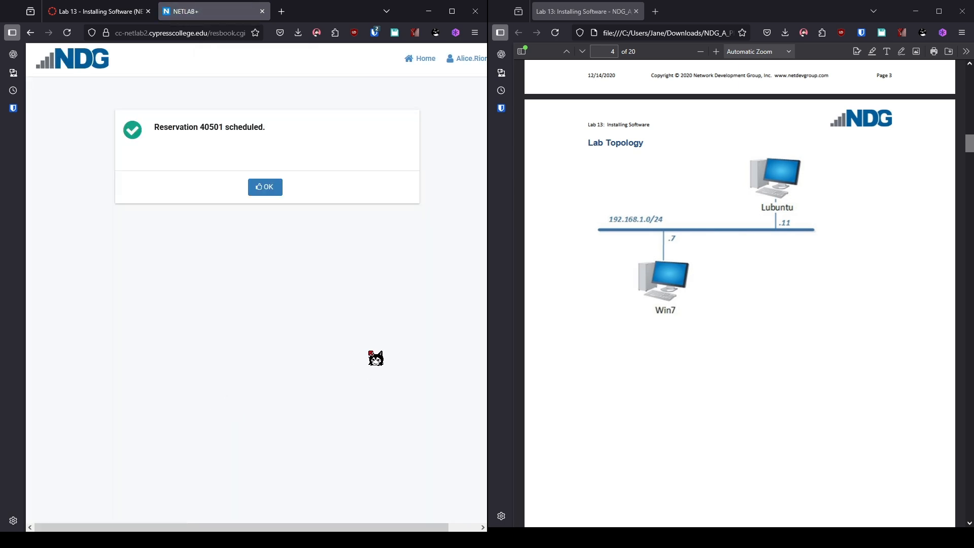
click(259, 193)
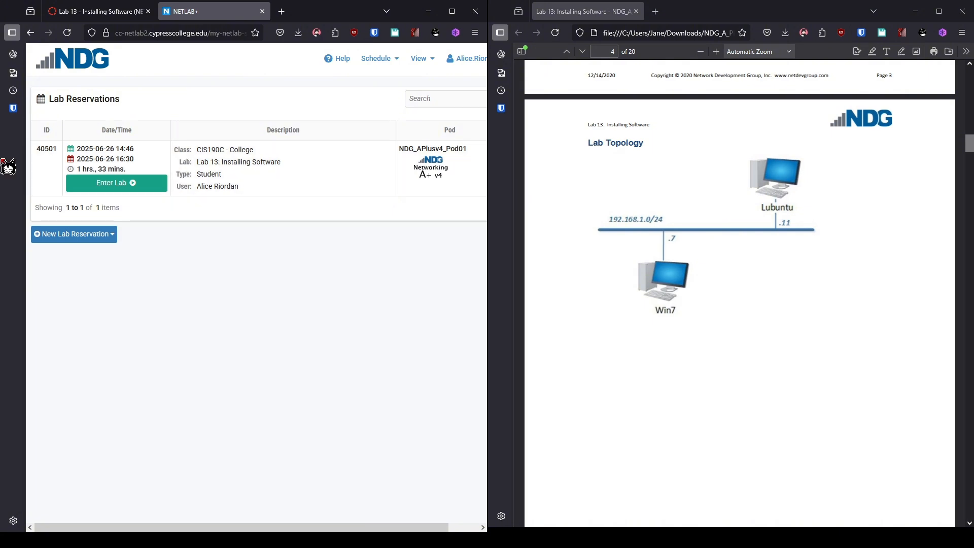
click(133, 190)
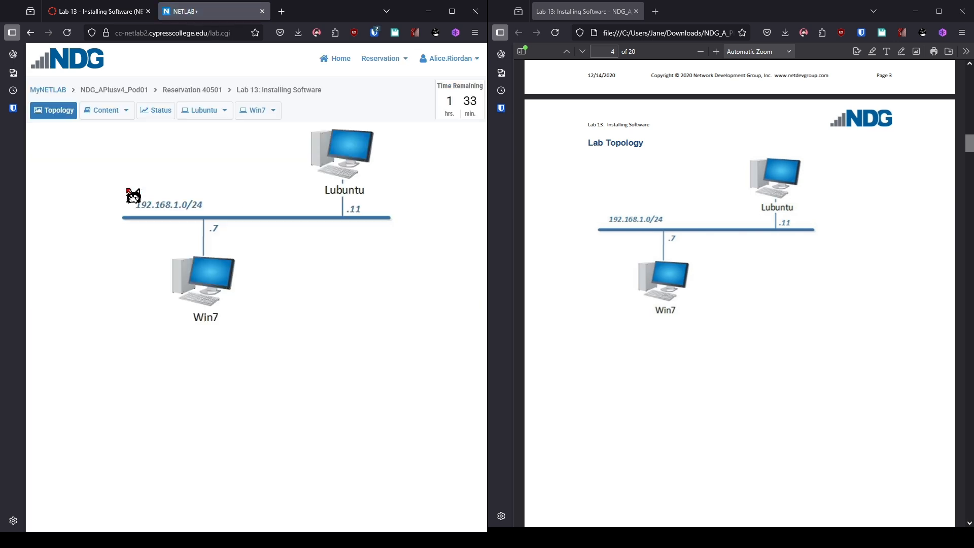
Open the Win7 console and log on to the sysadmin account with its password
click(200, 283)
scroll(651, 336, down, 15)
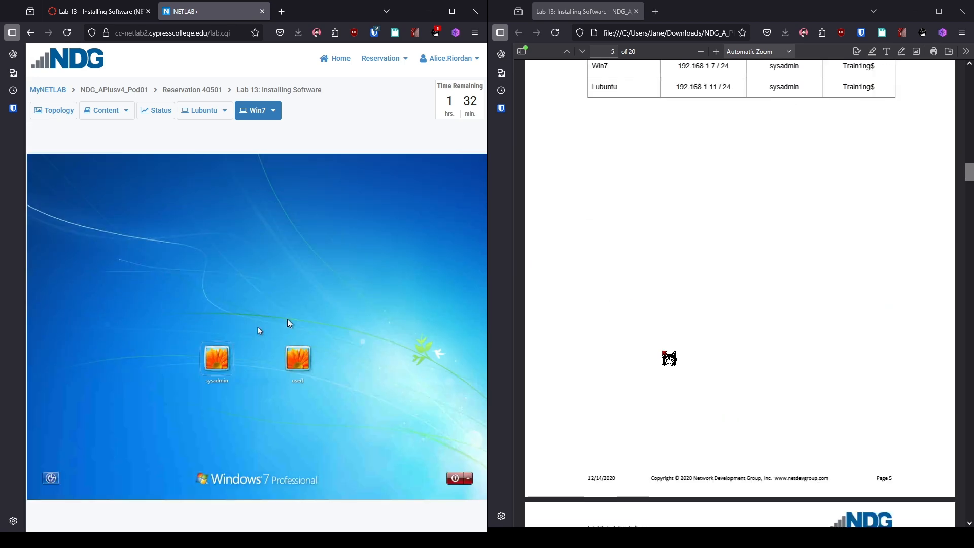
scroll(671, 362, down, 5)
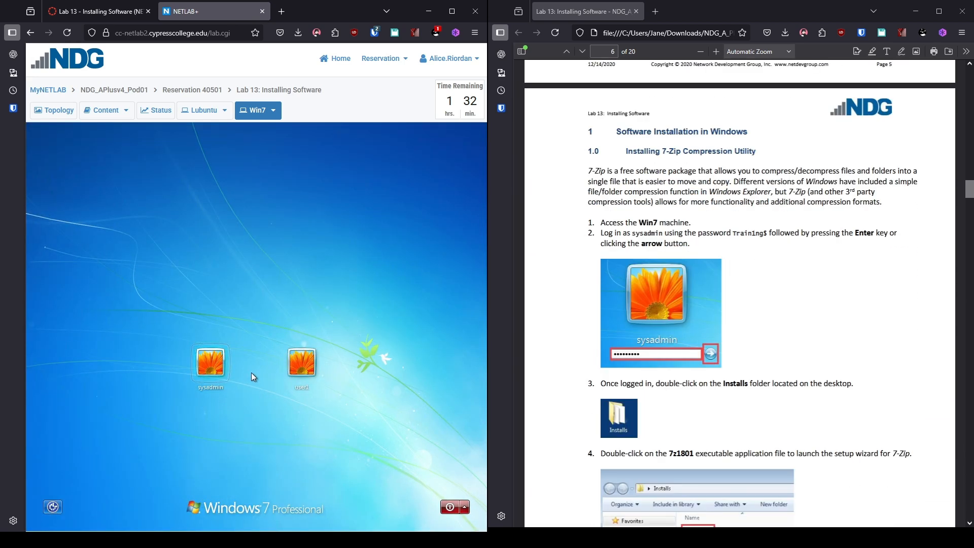
click(212, 376)
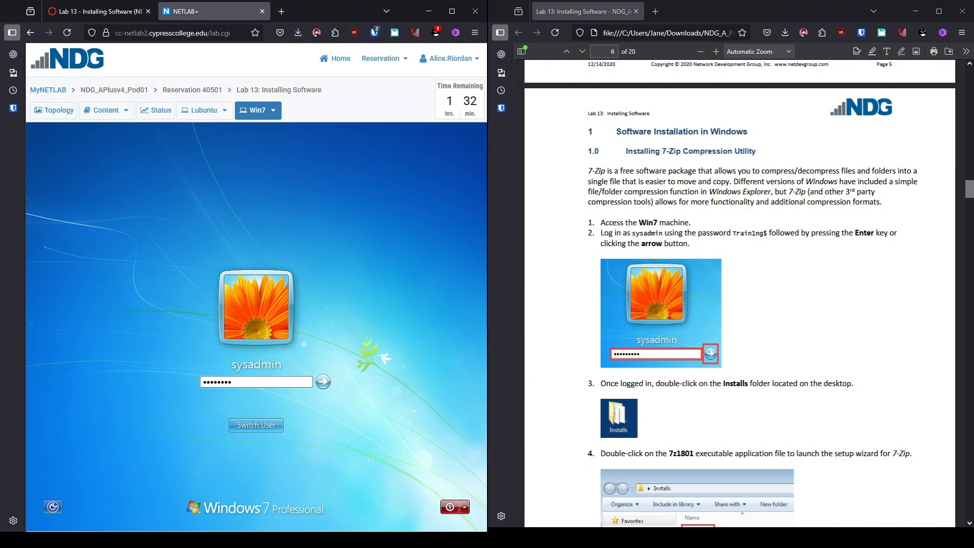
key(Return)
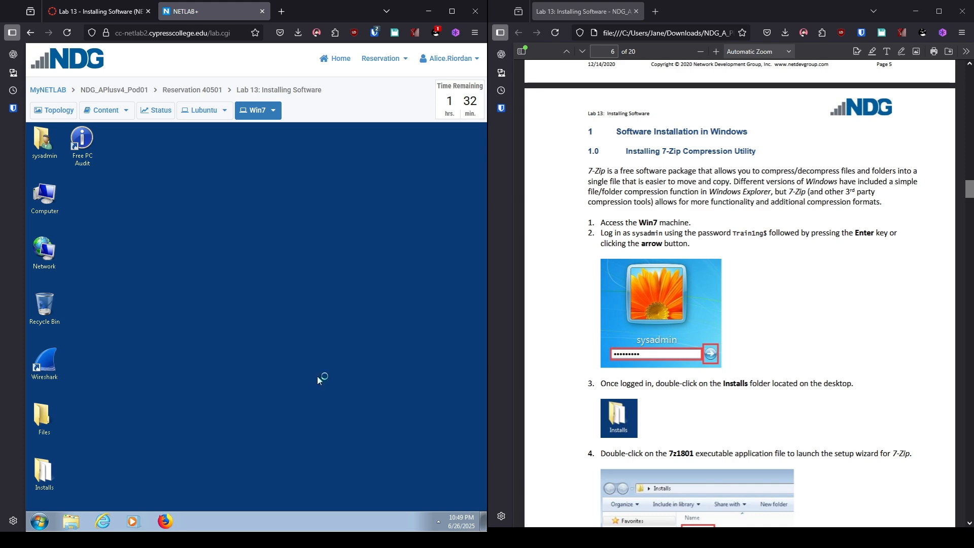
scroll(659, 330, down, 7)
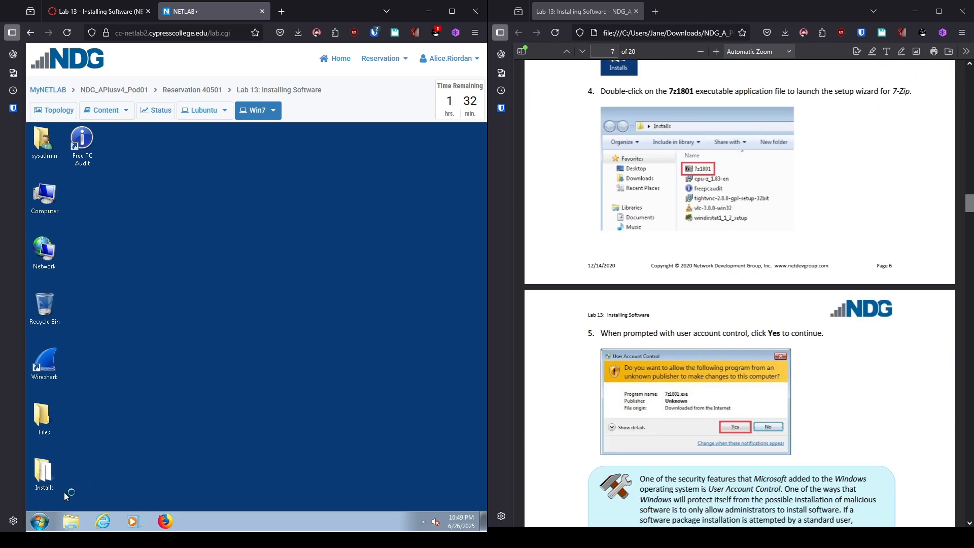
Run the 7z1801 installer from the Installs folder and install 7-Zip into C:\Program Files\7-Zip\
click(49, 482)
double_click(48, 479)
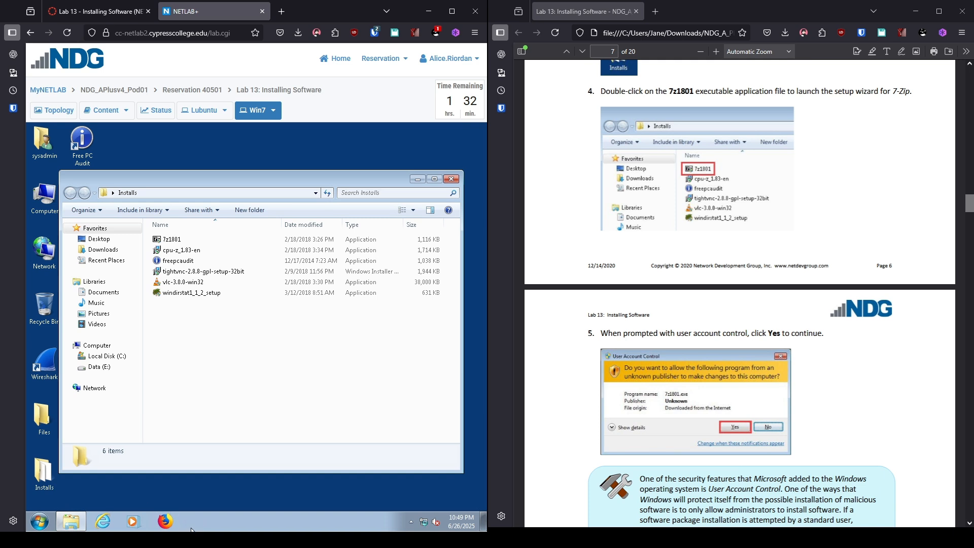
double_click(183, 241)
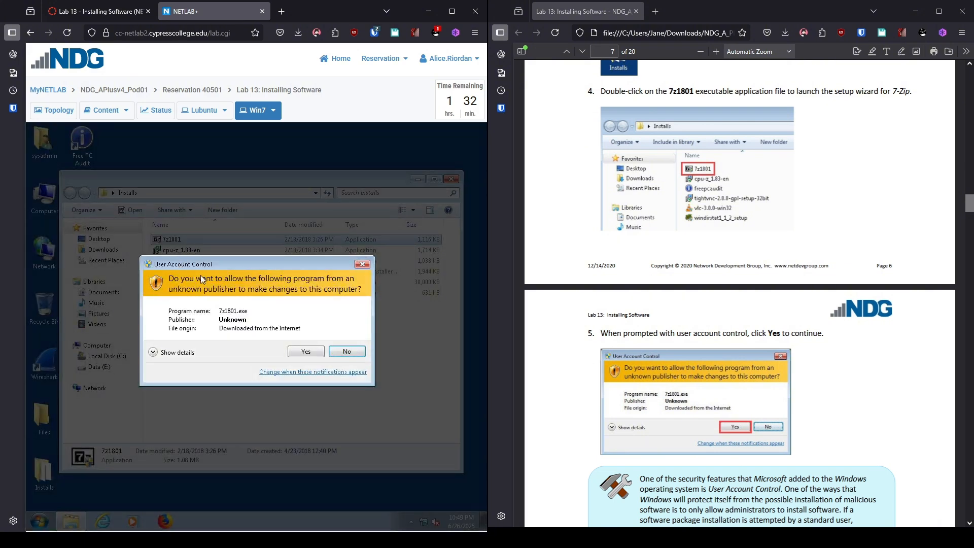
click(306, 351)
scroll(698, 332, down, 4)
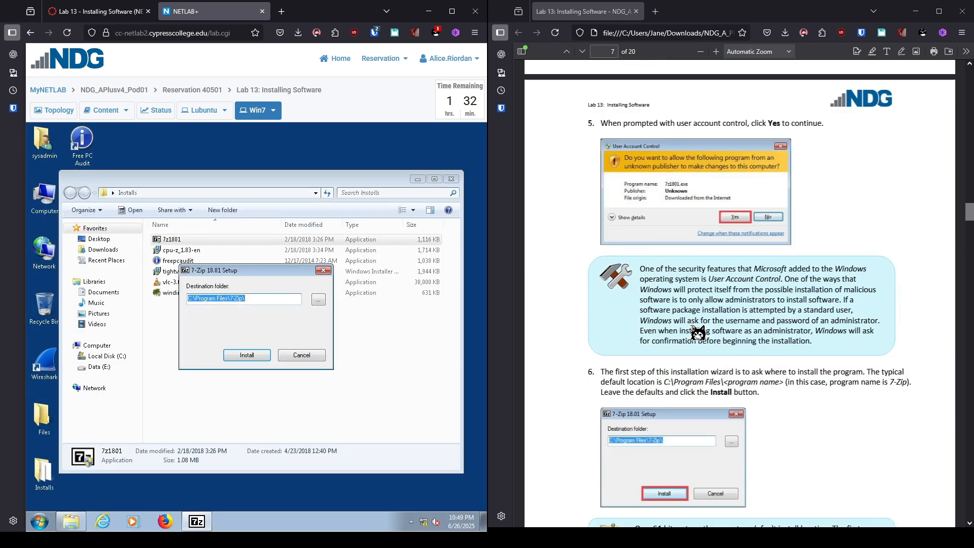
scroll(698, 332, down, 4)
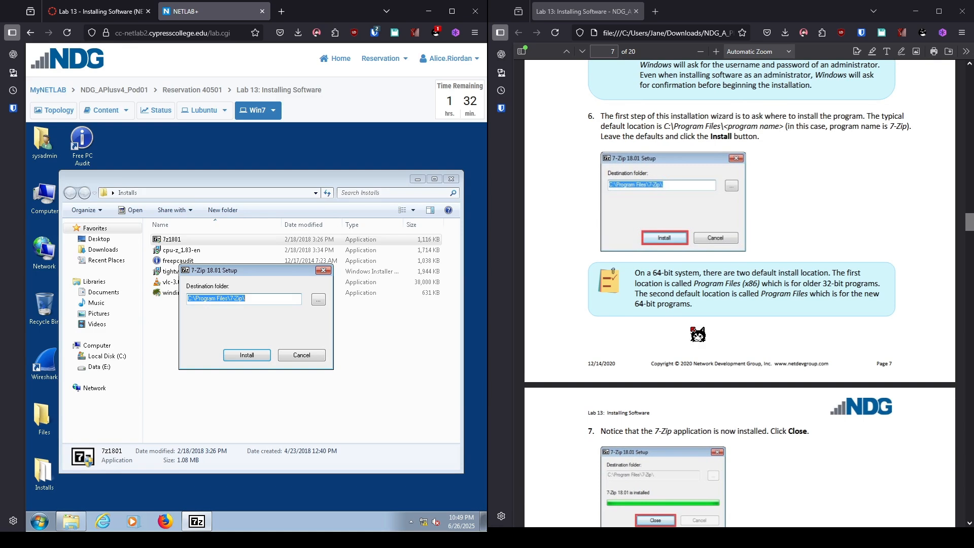
scroll(698, 334, down, 1)
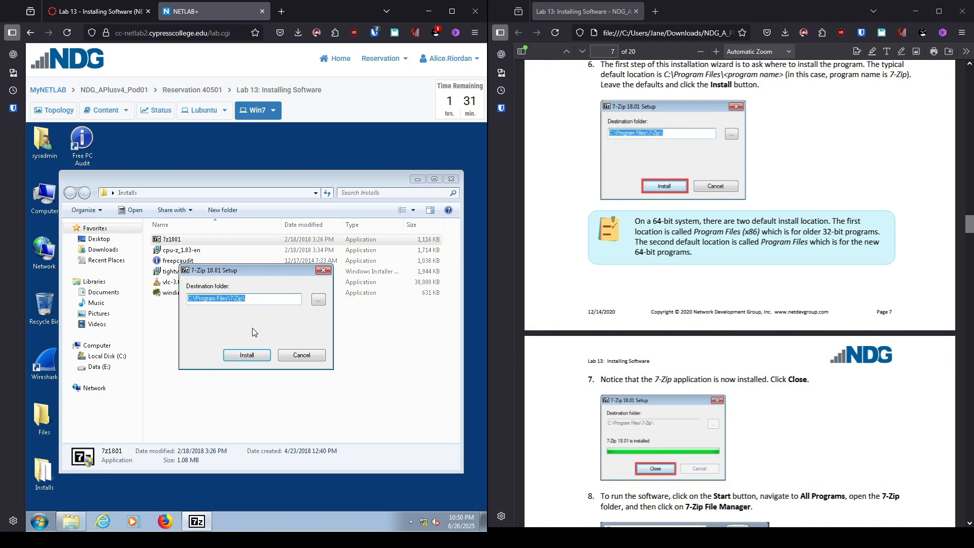
click(252, 357)
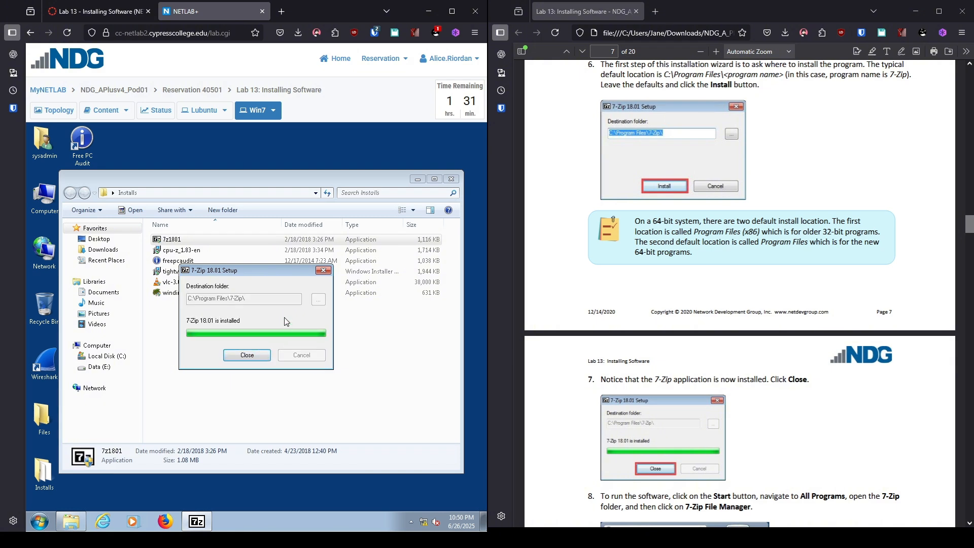
click(259, 358)
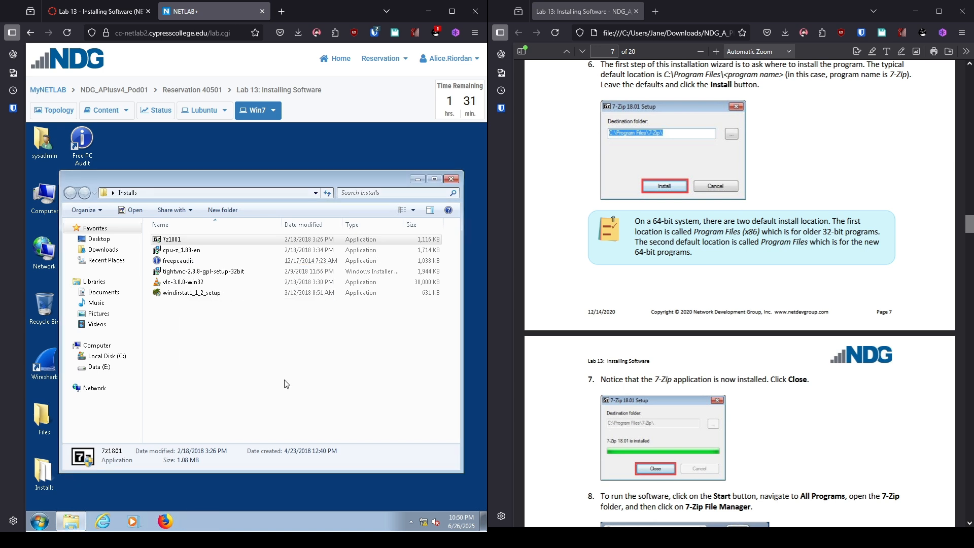
click(39, 521)
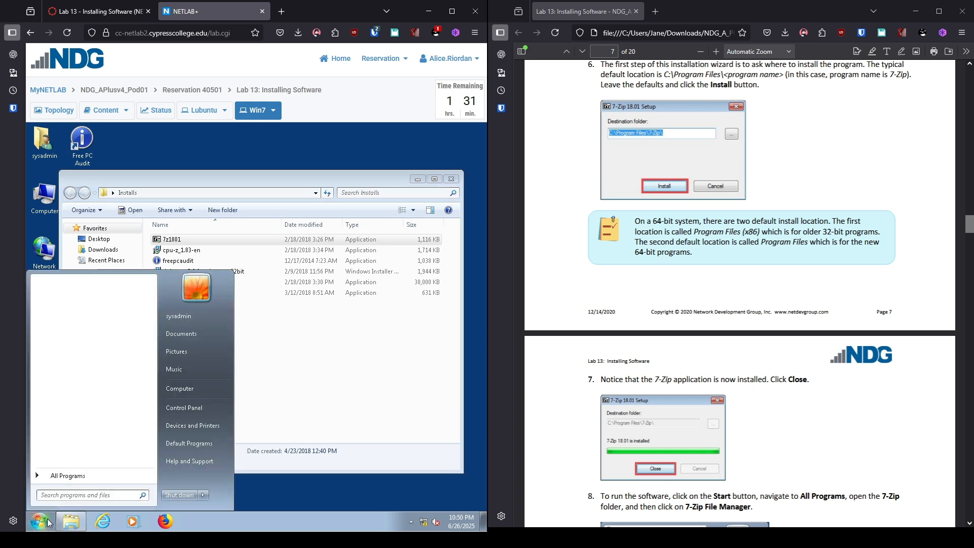
click(43, 476)
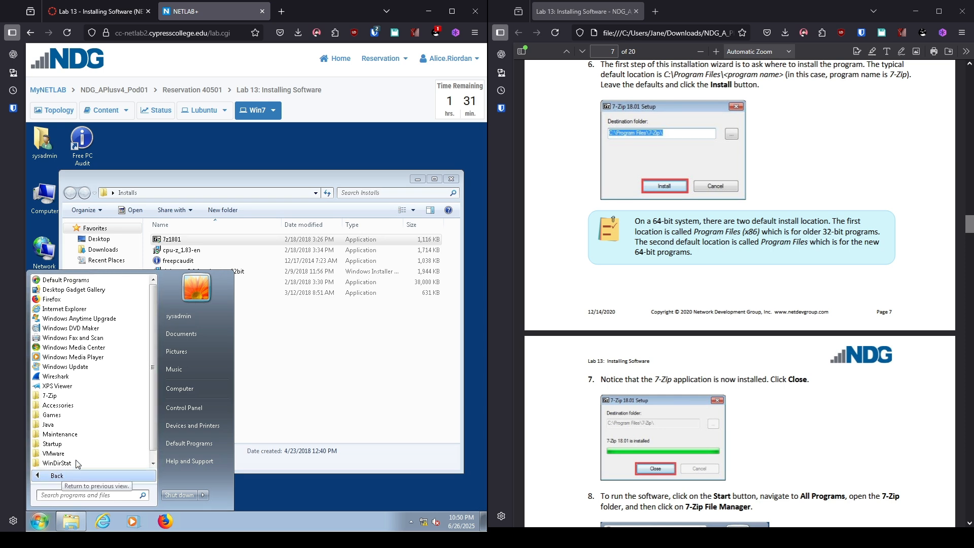
click(59, 397)
click(61, 406)
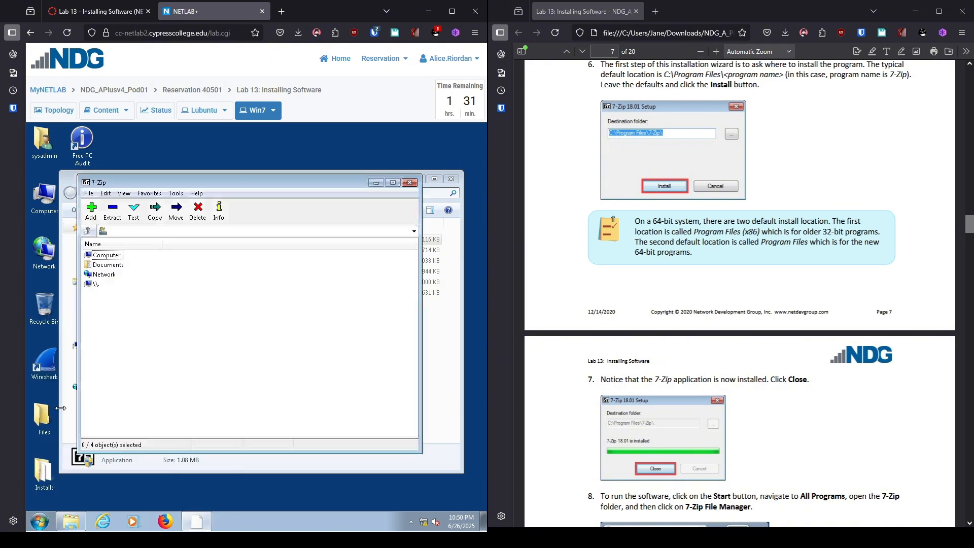
scroll(602, 401, down, 10)
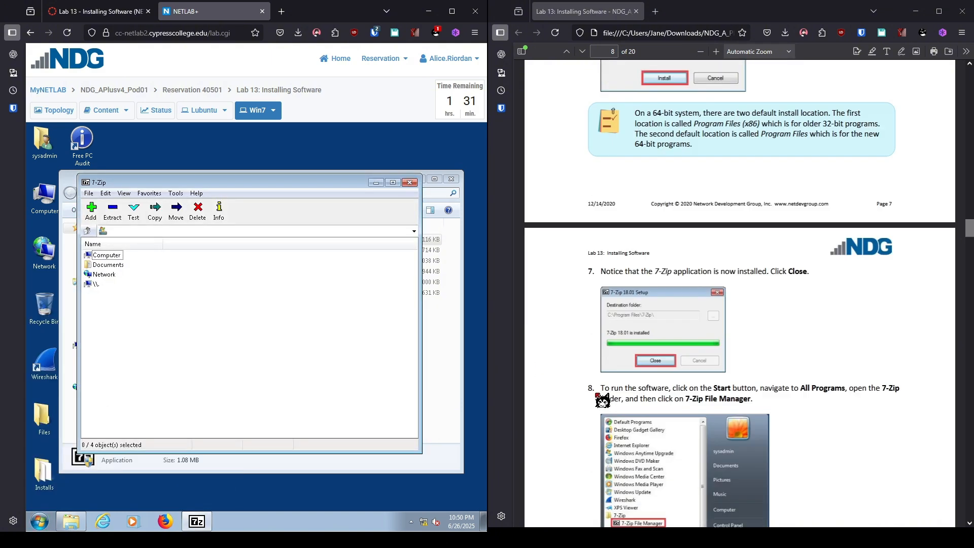
scroll(602, 401, down, 3)
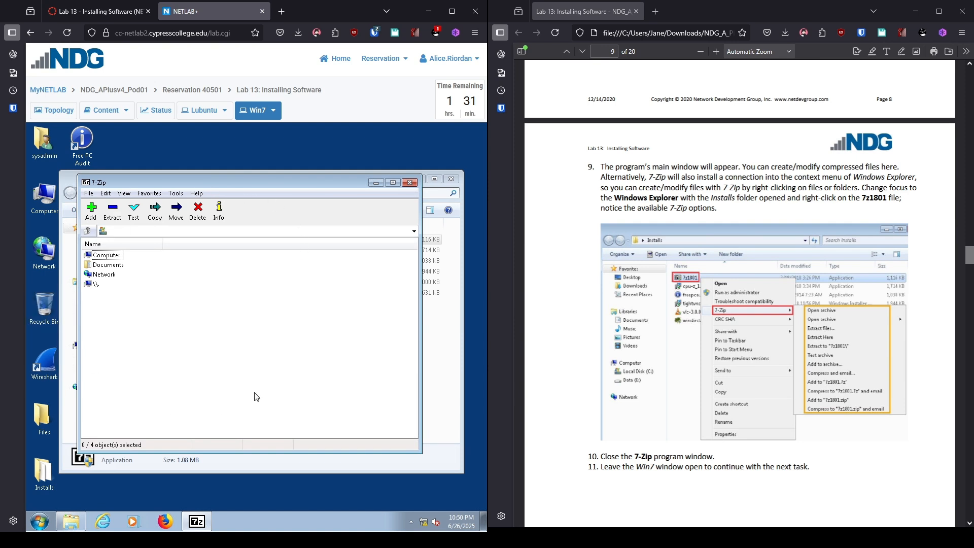
click(410, 182)
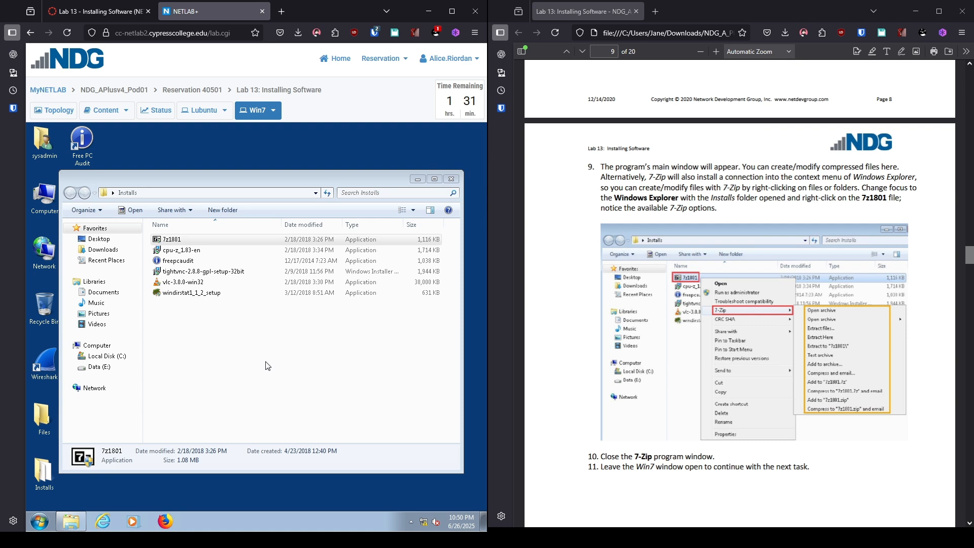
right_click(200, 242)
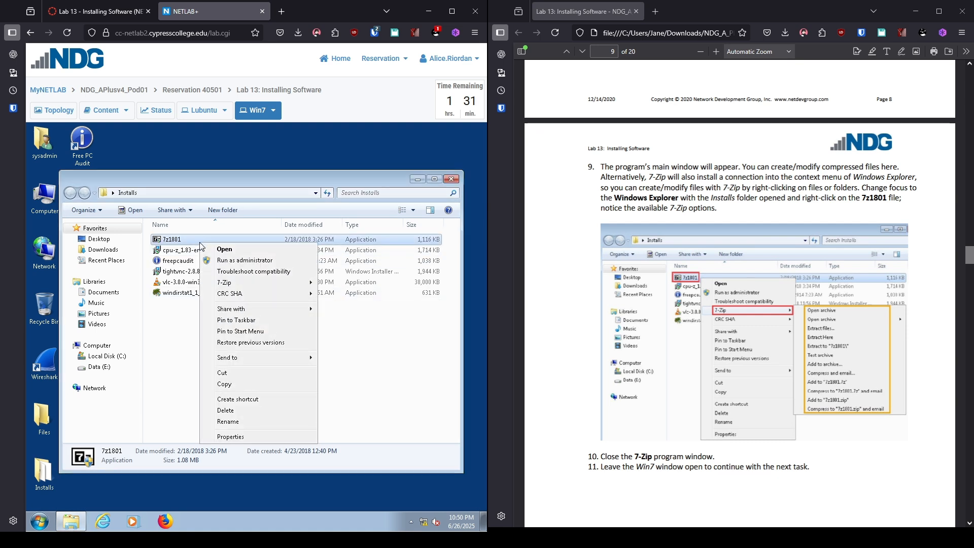
mouse_move(249, 283)
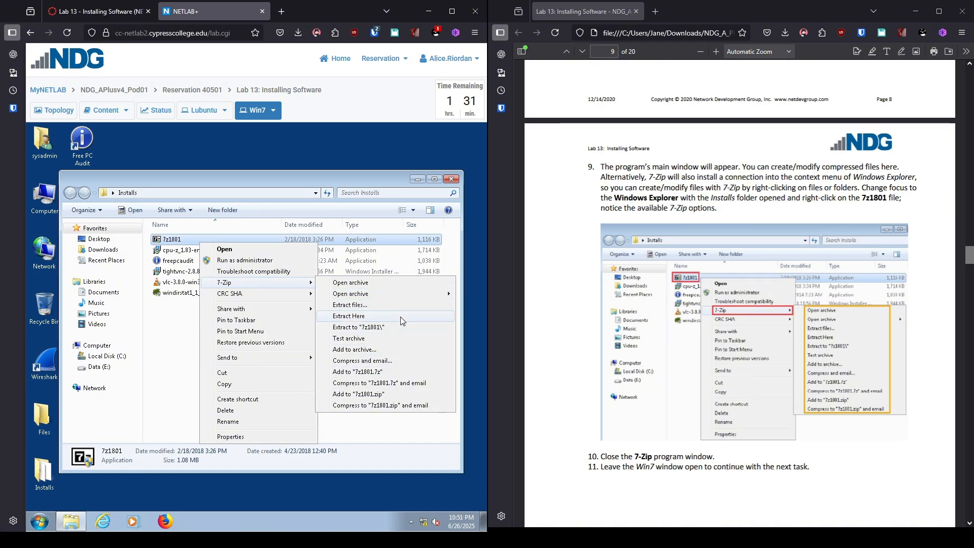
click(376, 438)
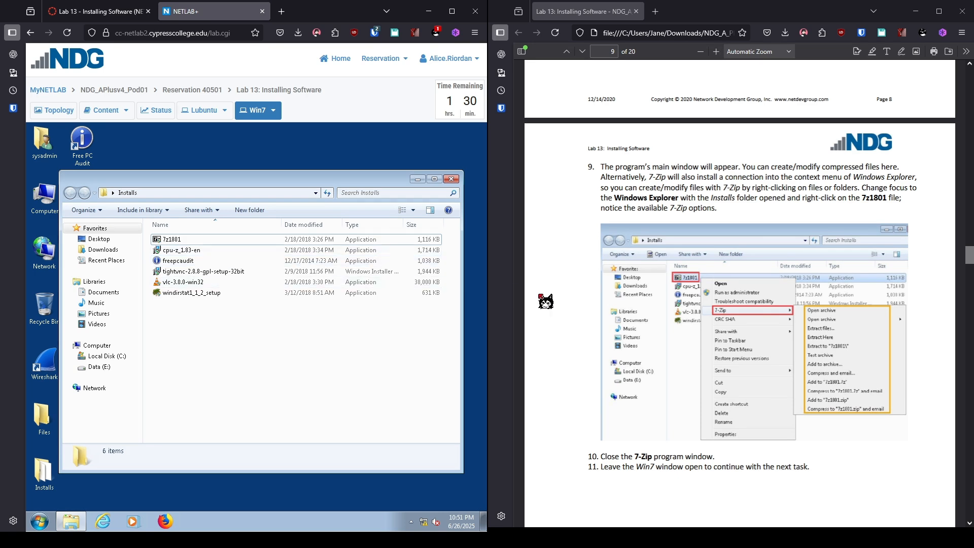
scroll(545, 302, down, 5)
scroll(546, 303, down, 4)
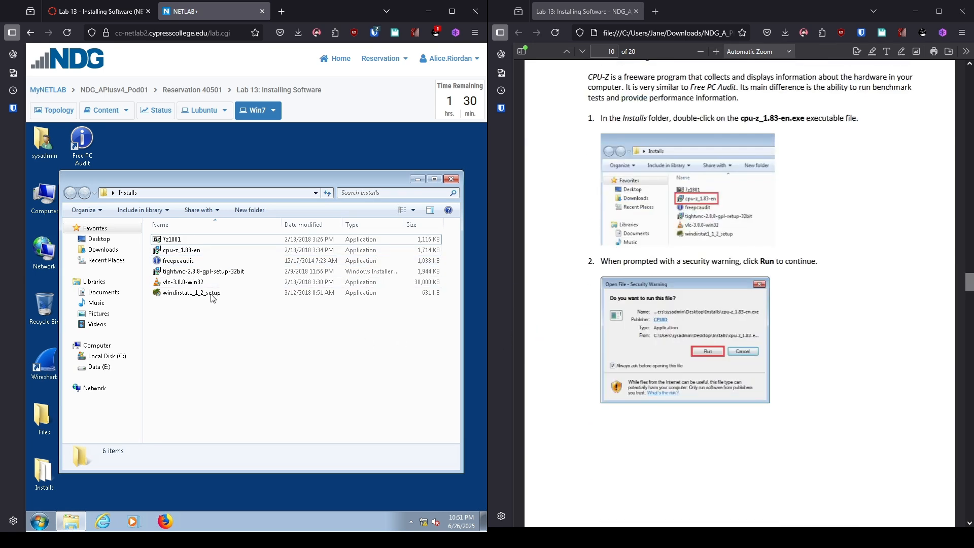
Launch cpu-z_1.83-en from the Installs folder, approving the Security Warning and UAC prompts
click(255, 255)
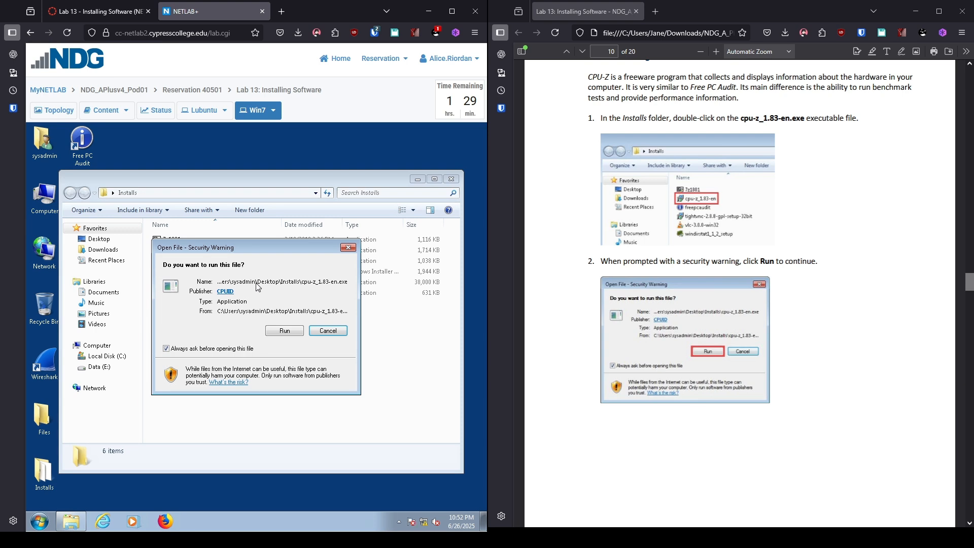
click(299, 334)
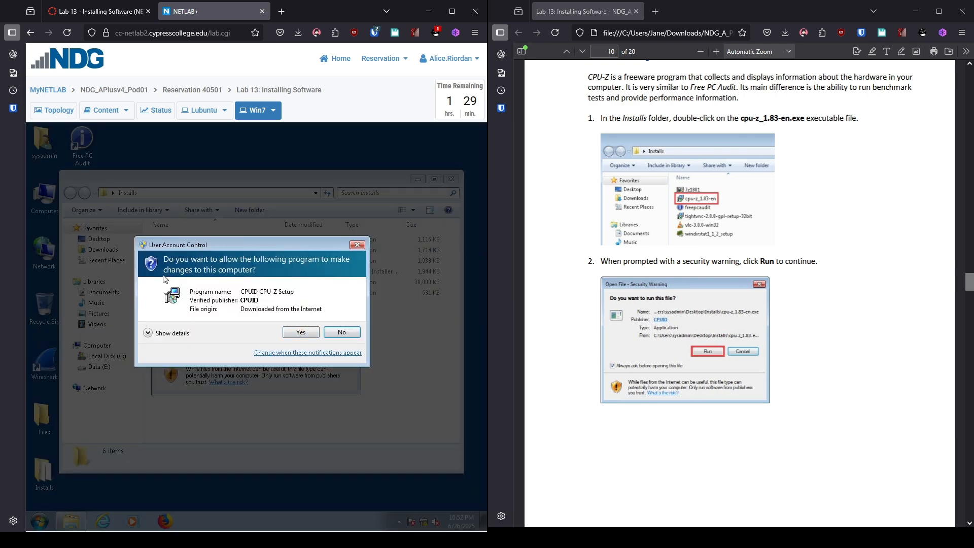
click(301, 332)
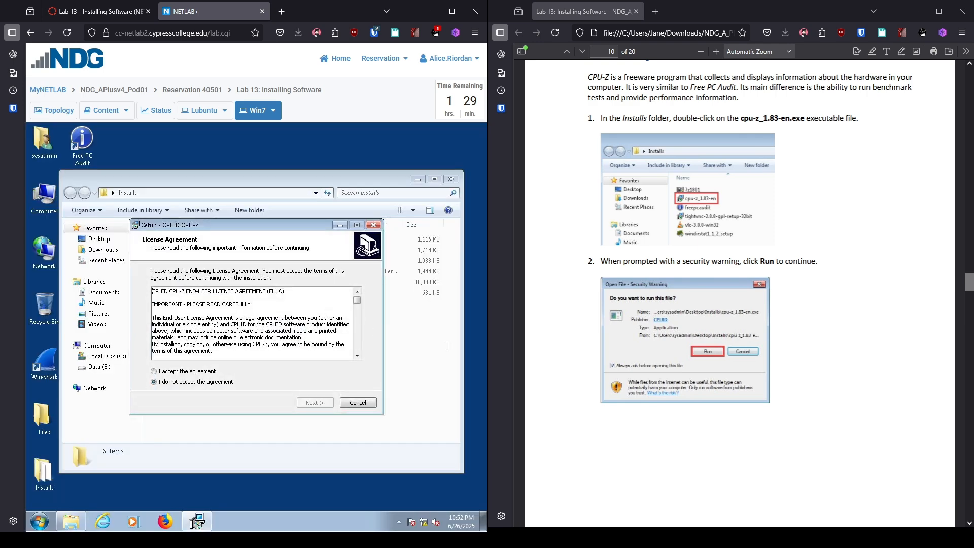
scroll(856, 404, down, 10)
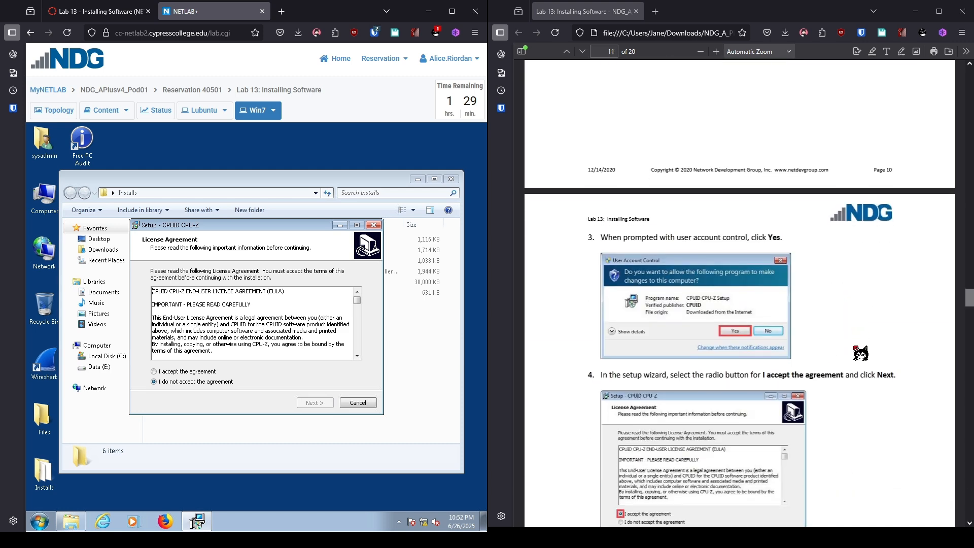
scroll(885, 343, down, 3)
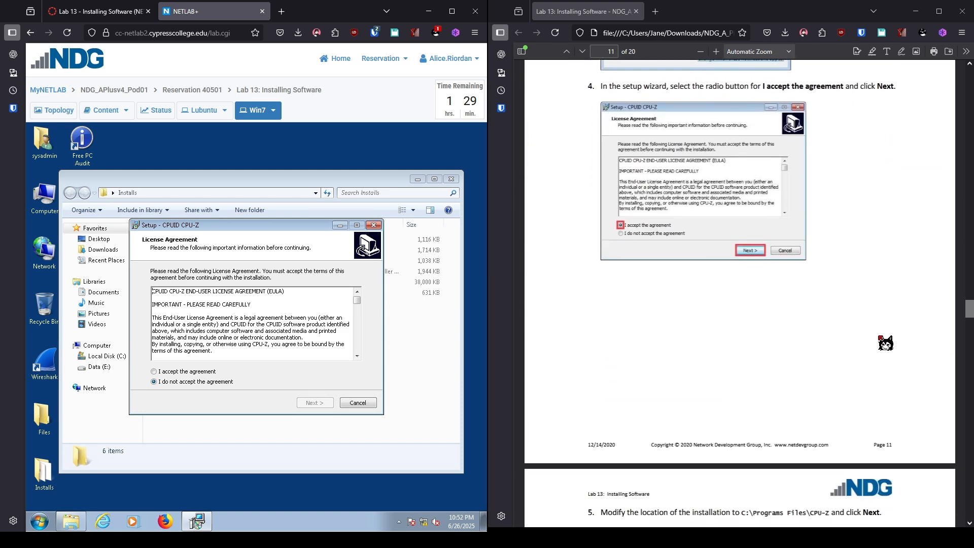
scroll(885, 344, down, 3)
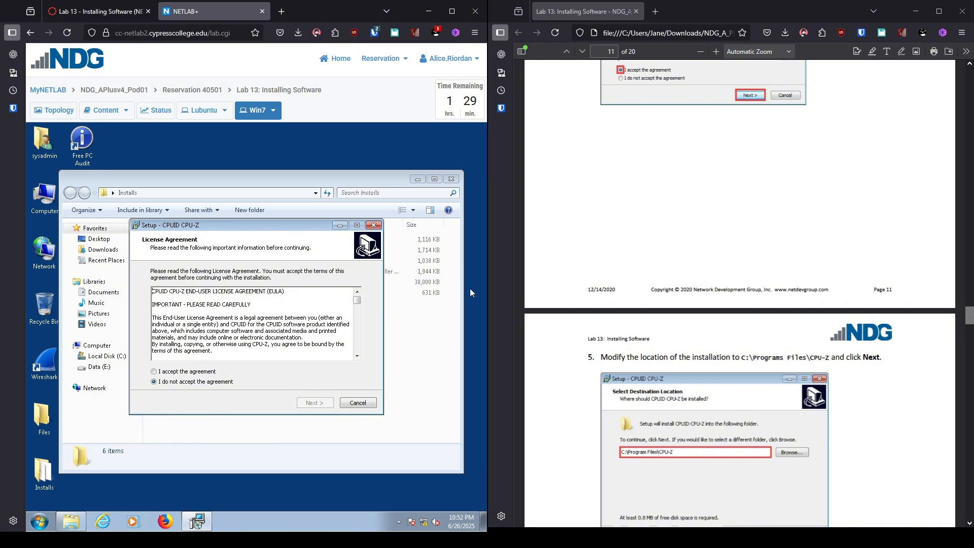
Accept the CPU-Z license and change the install path to C:\Program Files\CPU-Z
click(185, 372)
click(309, 403)
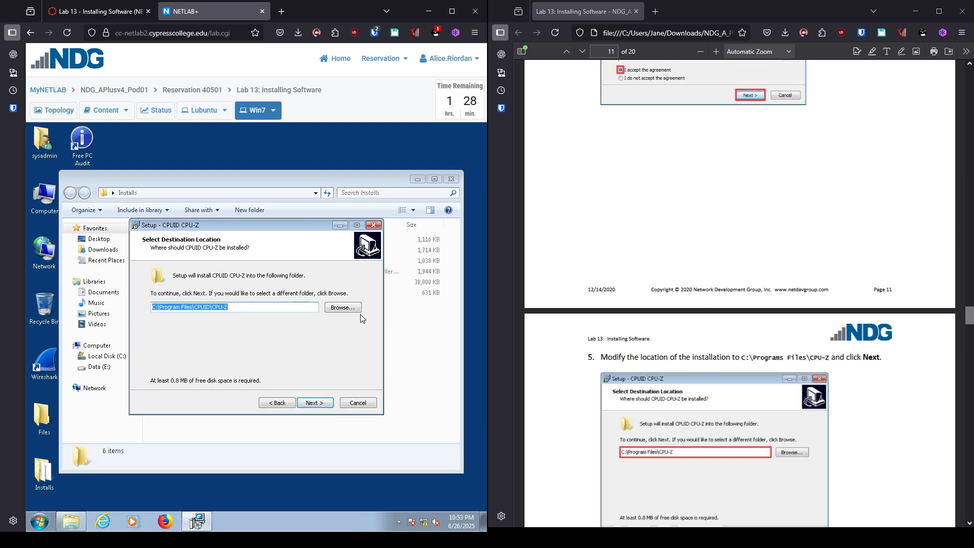
click(259, 309)
key(Left)
key(Left)
key(Left)
key(Left)
key(Left)
key(Left)
key(BackSpace)
key(BackSpace)
key(BackSpace)
key(BackSpace)
key(BackSpace)
key(BackSpace)
Keep the default Start Menu folder and desktop icon, install CPU-Z, and finish setup
click(306, 405)
scroll(579, 197, down, 8)
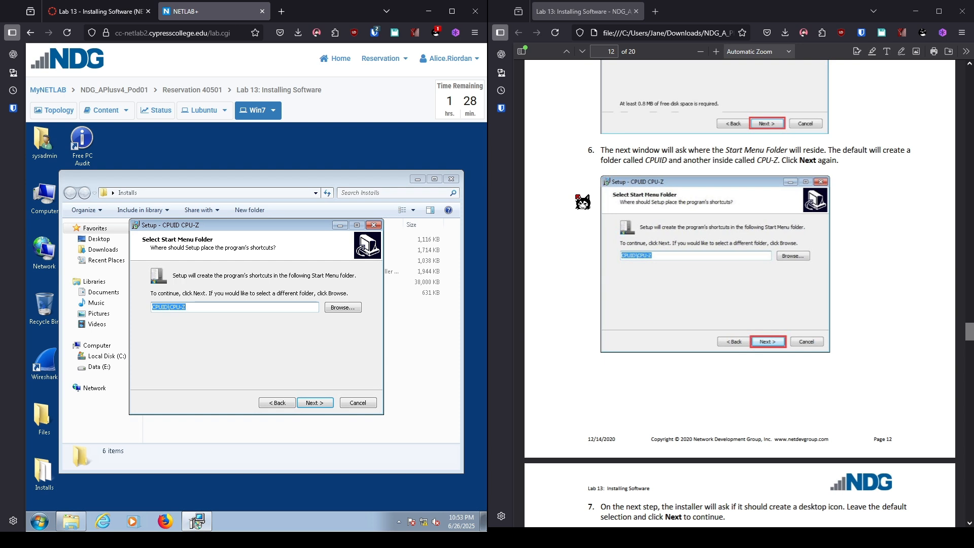
click(309, 402)
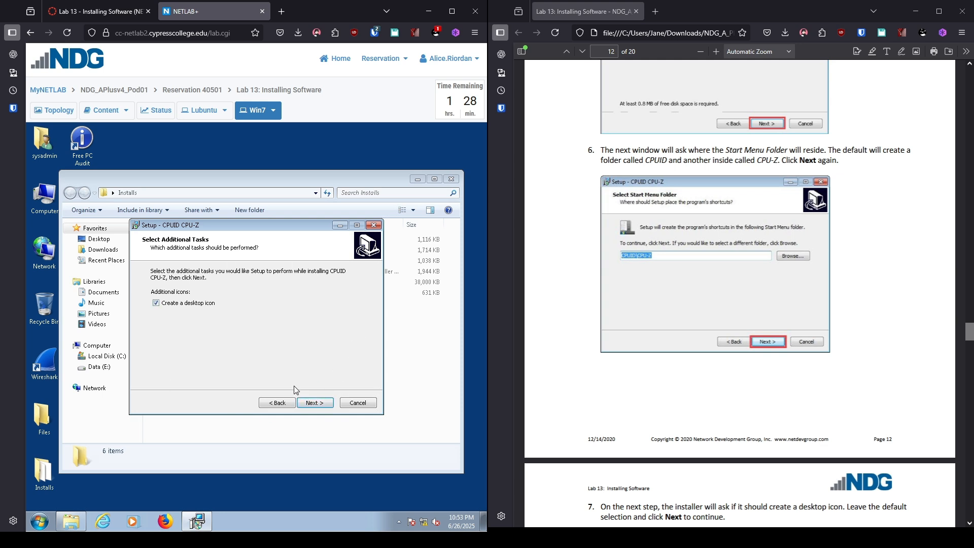
click(317, 405)
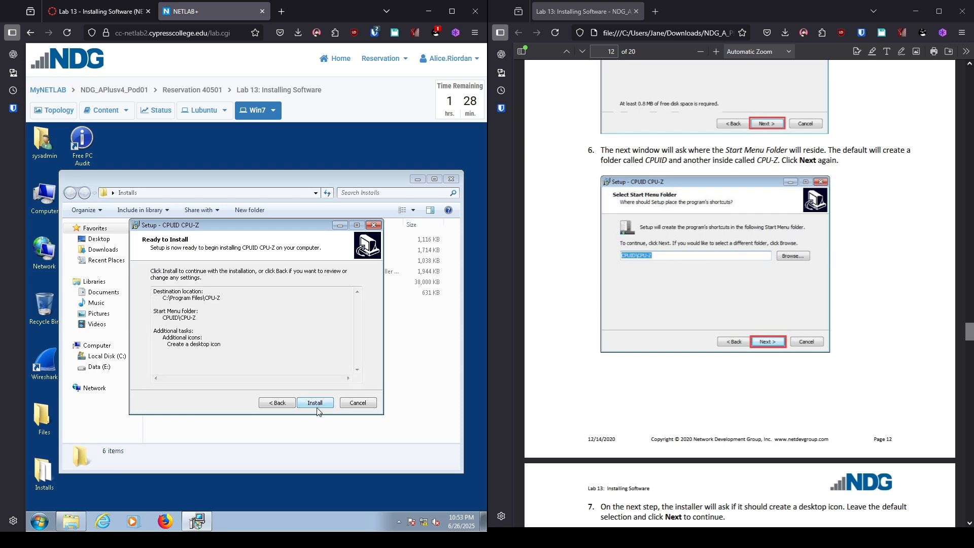
scroll(664, 370, down, 10)
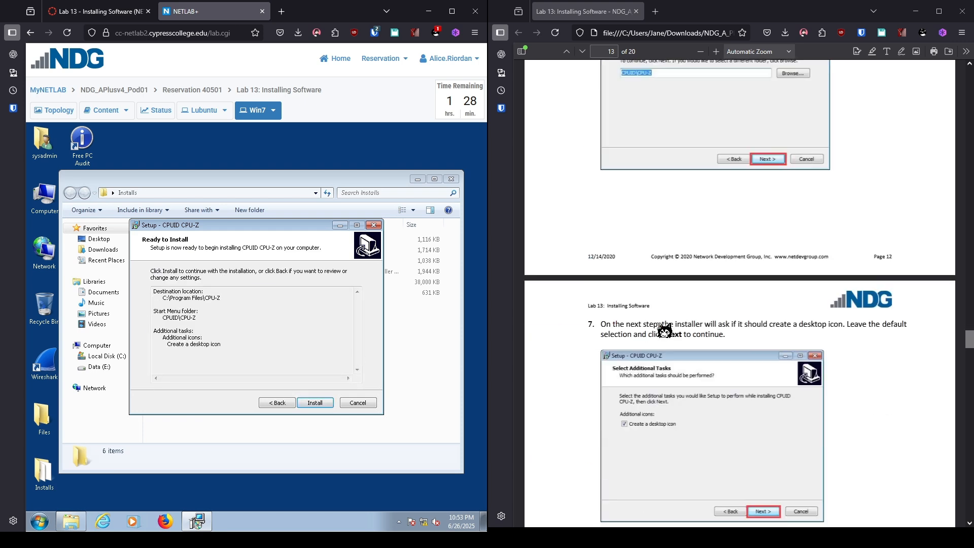
scroll(667, 360, down, 3)
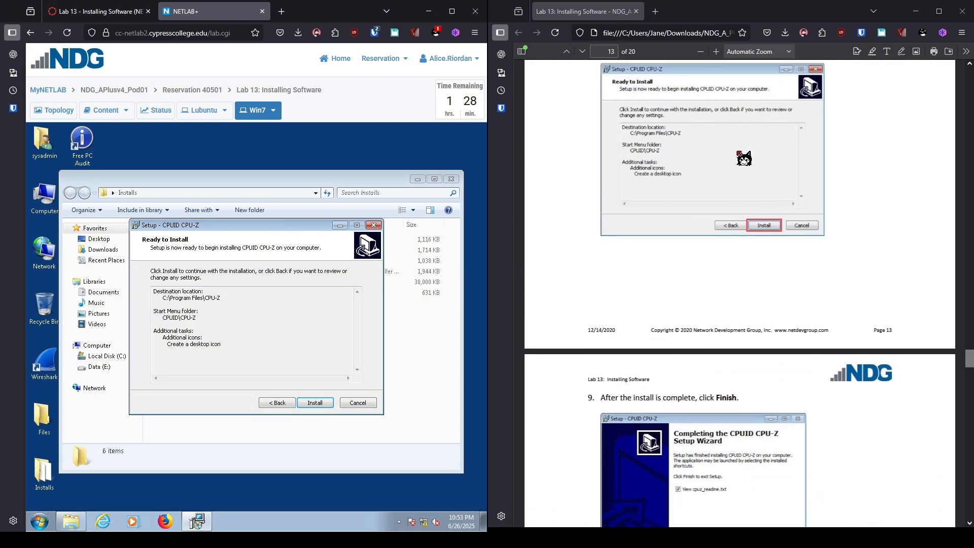
click(315, 403)
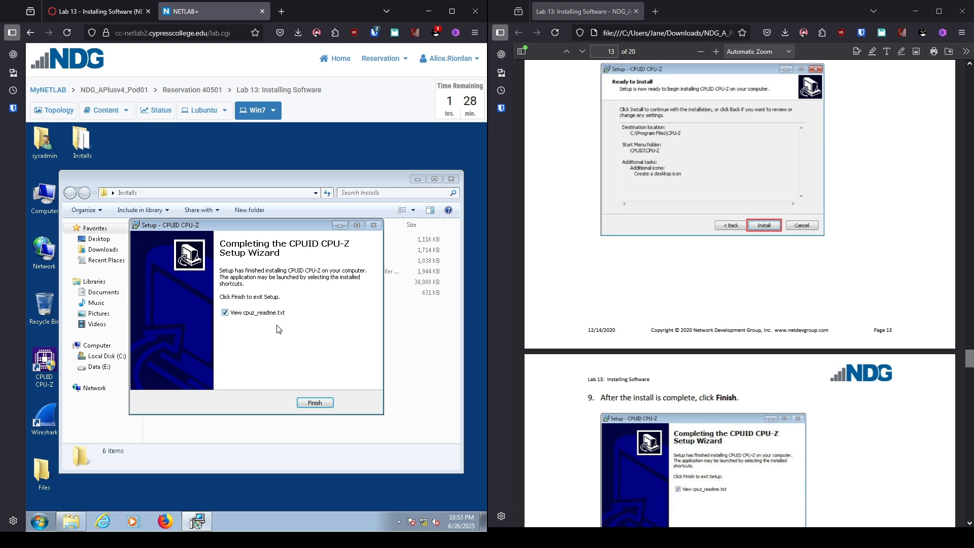
click(314, 403)
scroll(739, 304, down, 8)
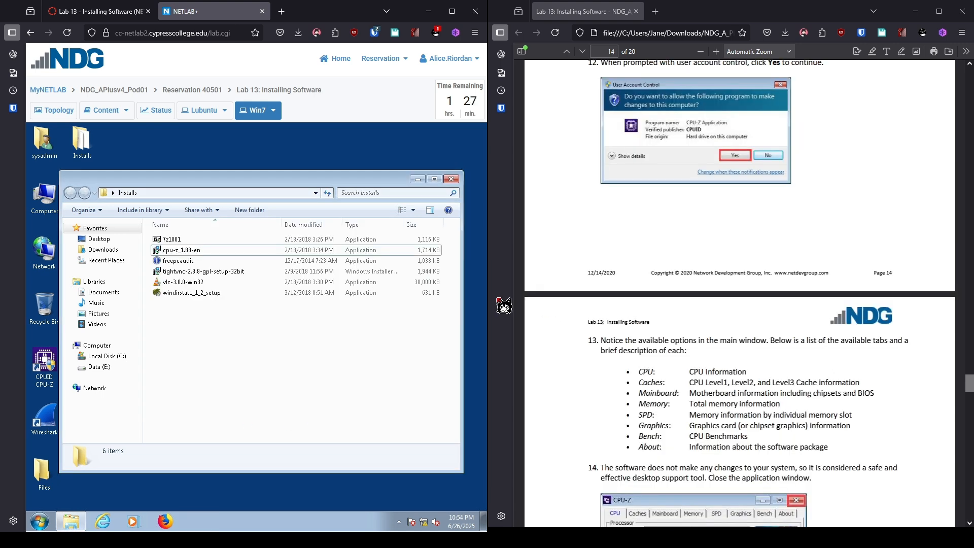
Close the Installs folder and launch CPU-Z from the desktop with administrator rights
click(456, 179)
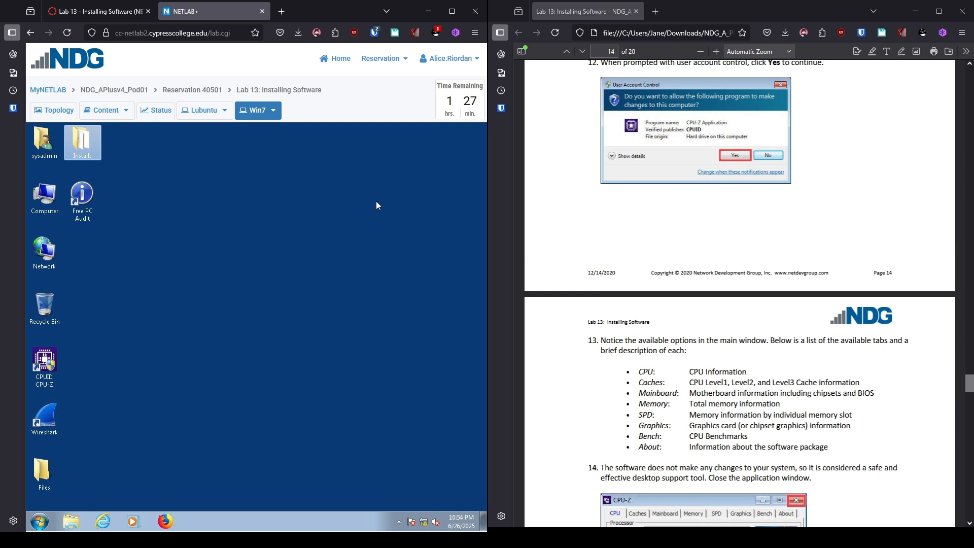
double_click(47, 358)
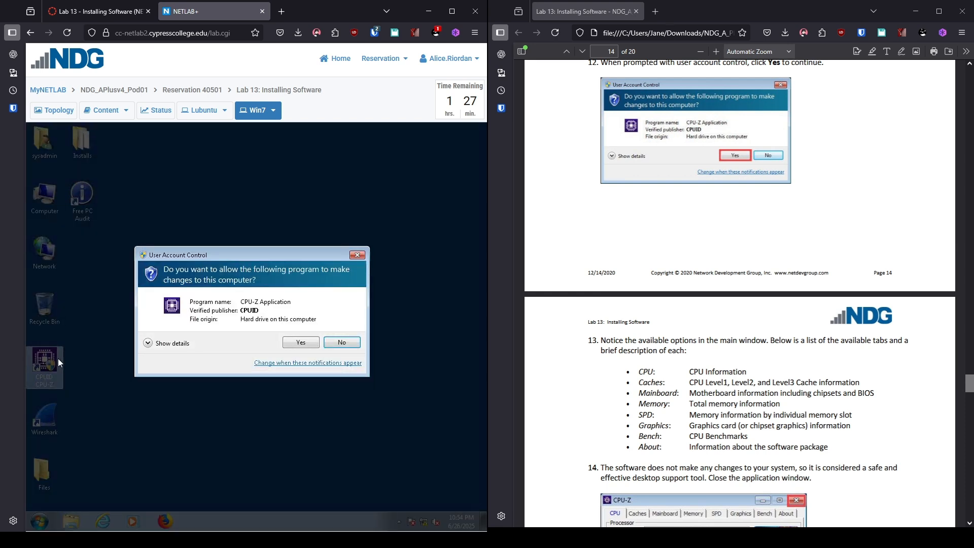
click(288, 344)
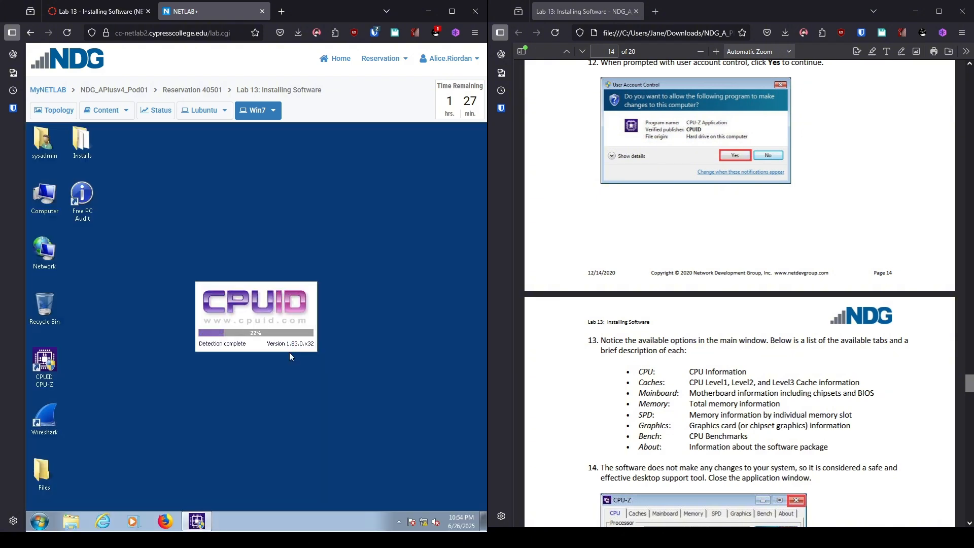
scroll(946, 374, down, 3)
scroll(946, 374, down, 3)
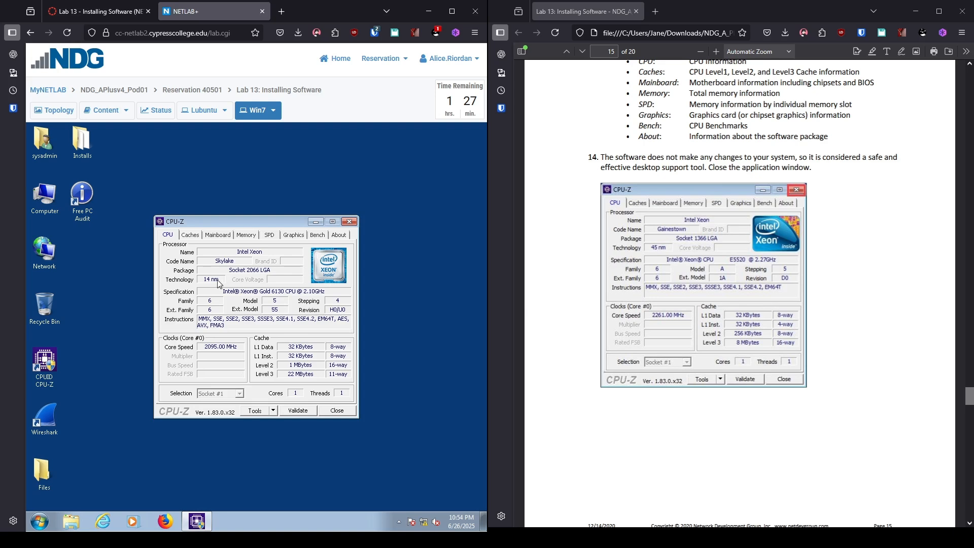
Review the Caches, Mainboard, Memory, Graphics, Bench and About pages, then close CPU-Z
click(197, 236)
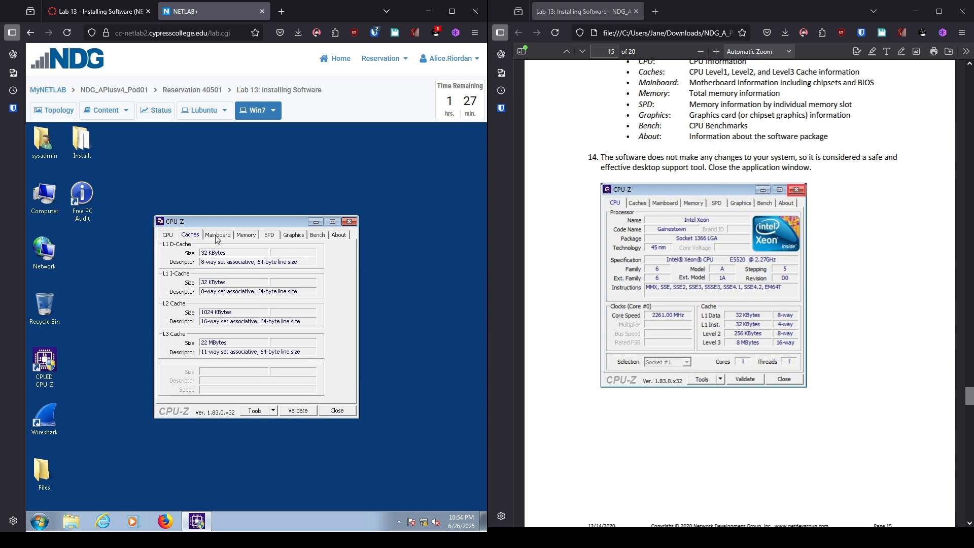
click(214, 239)
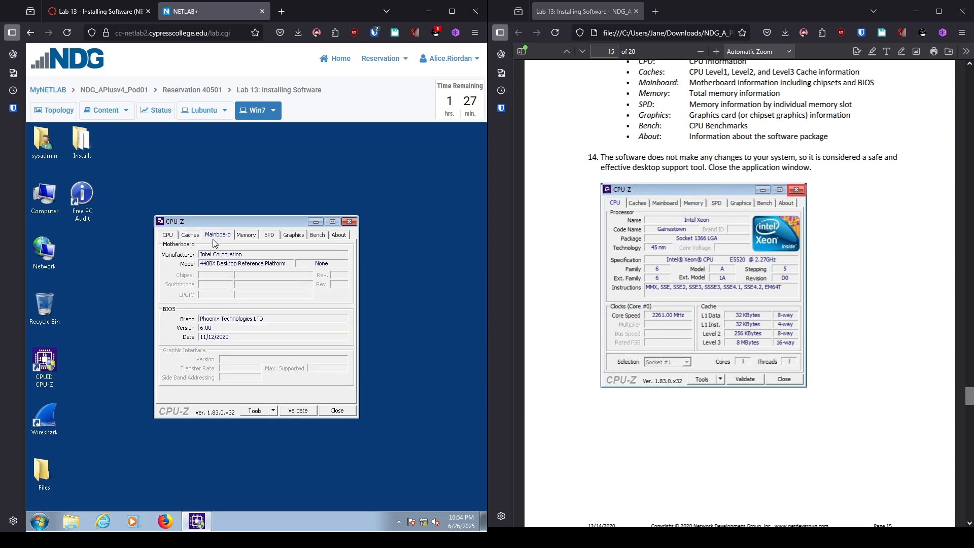
click(247, 238)
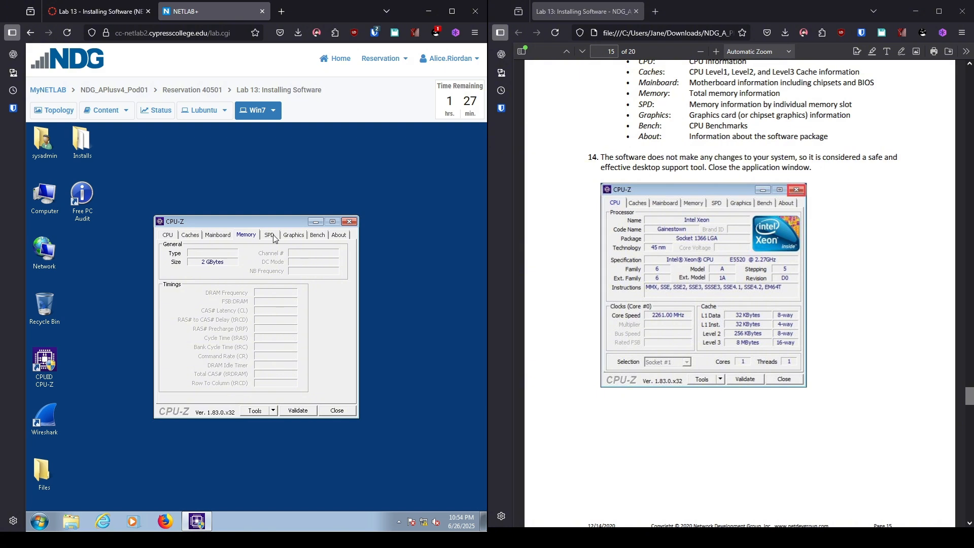
click(296, 239)
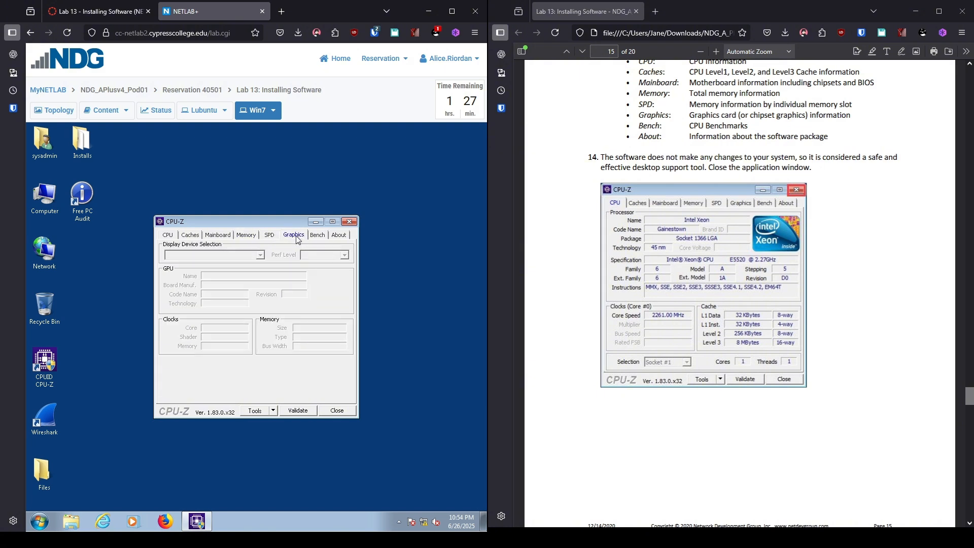
click(322, 238)
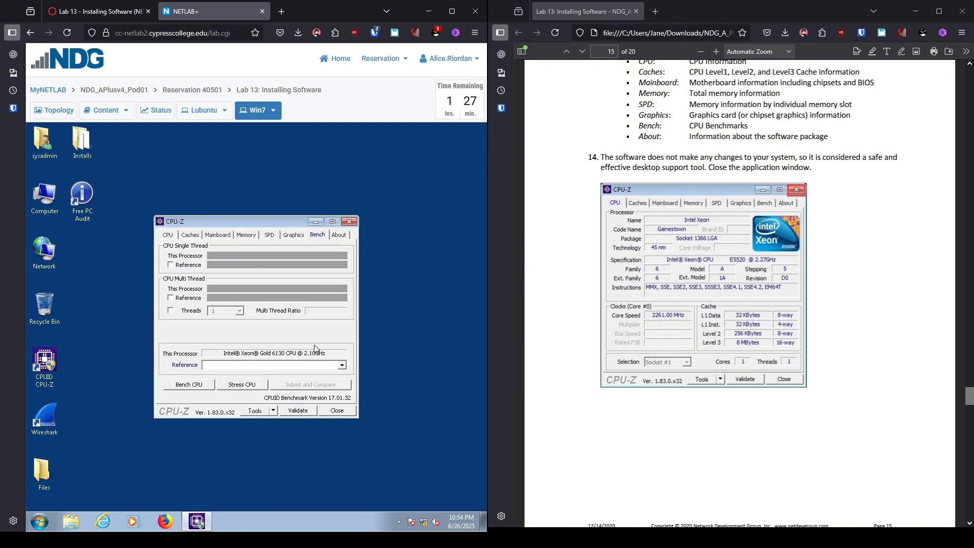
click(340, 236)
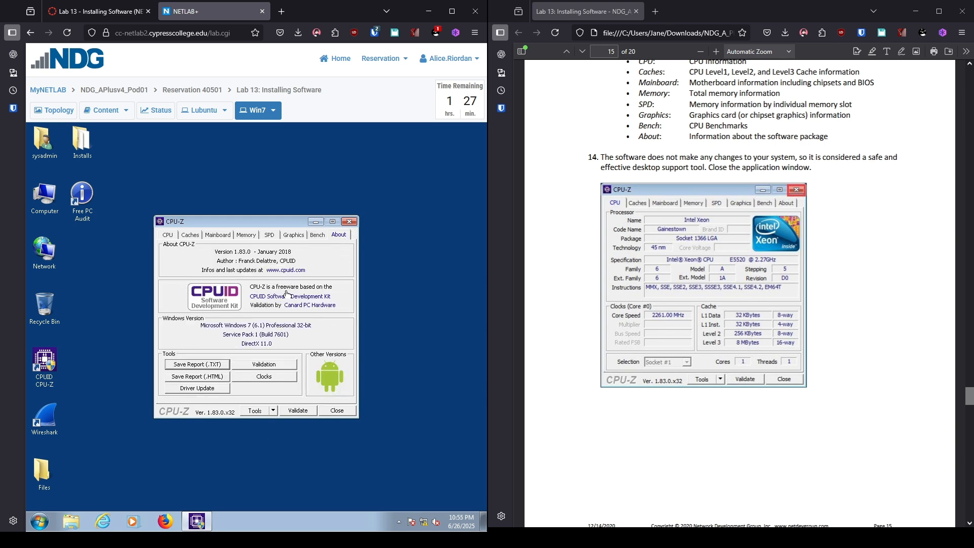
click(349, 222)
scroll(687, 246, down, 5)
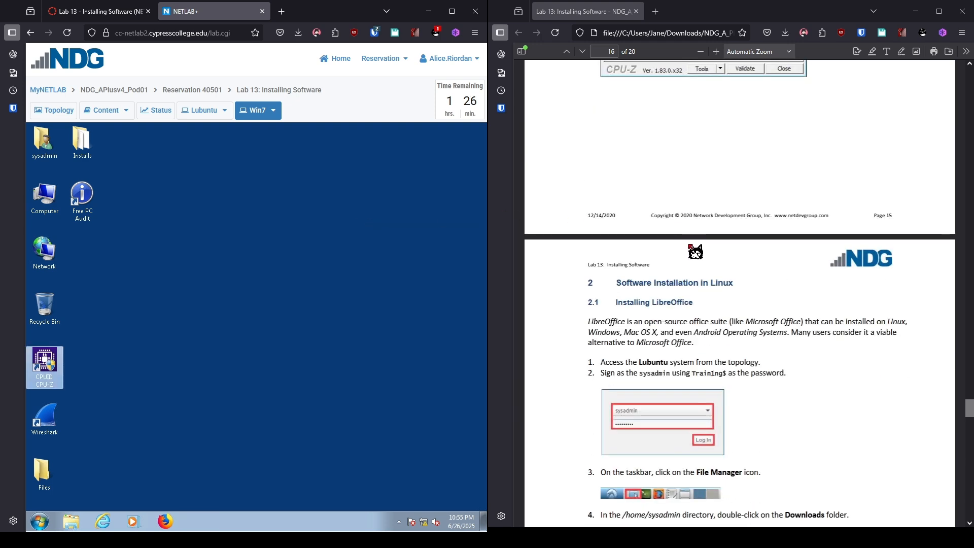
Switch to the Lubuntu machine and log in as sysadmin with the account password
scroll(695, 251, down, 4)
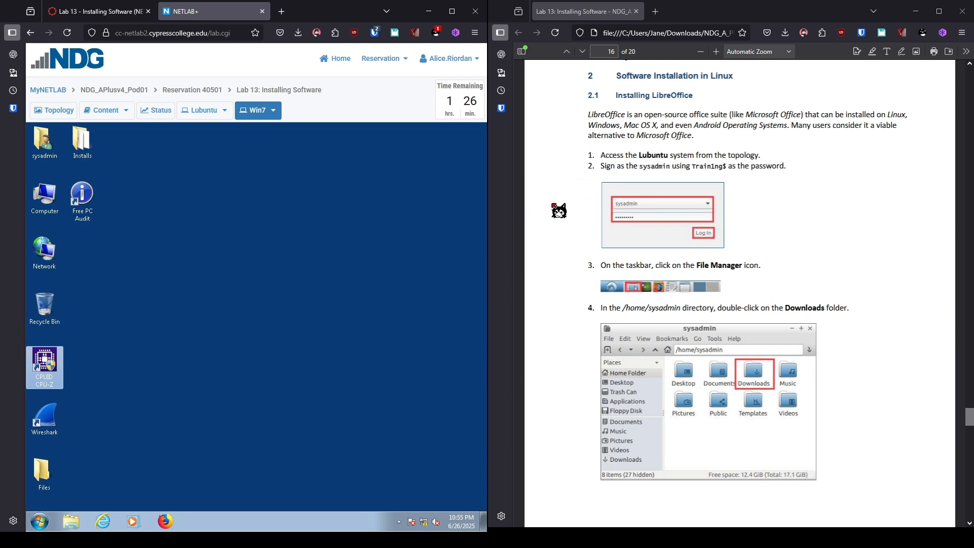
click(200, 115)
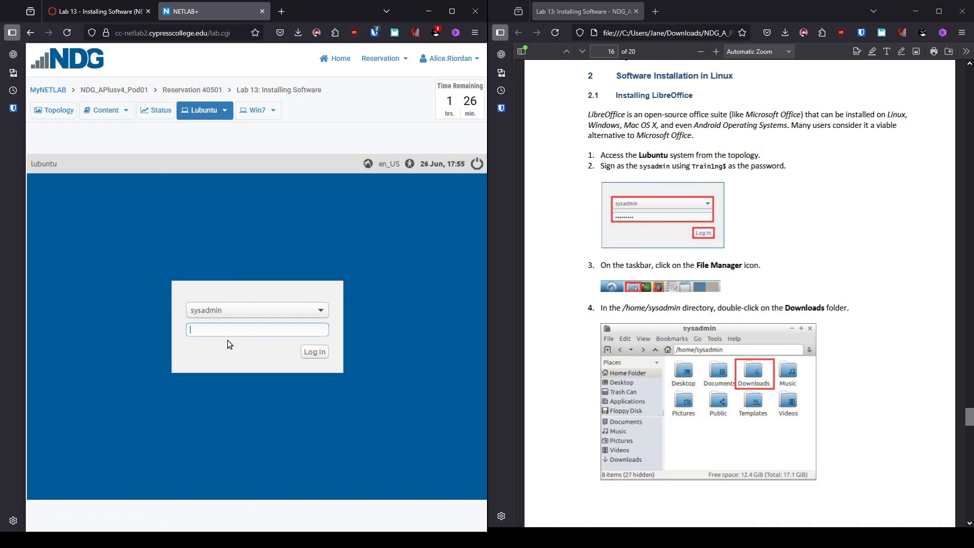
text(Train1ng$)
key(Return)
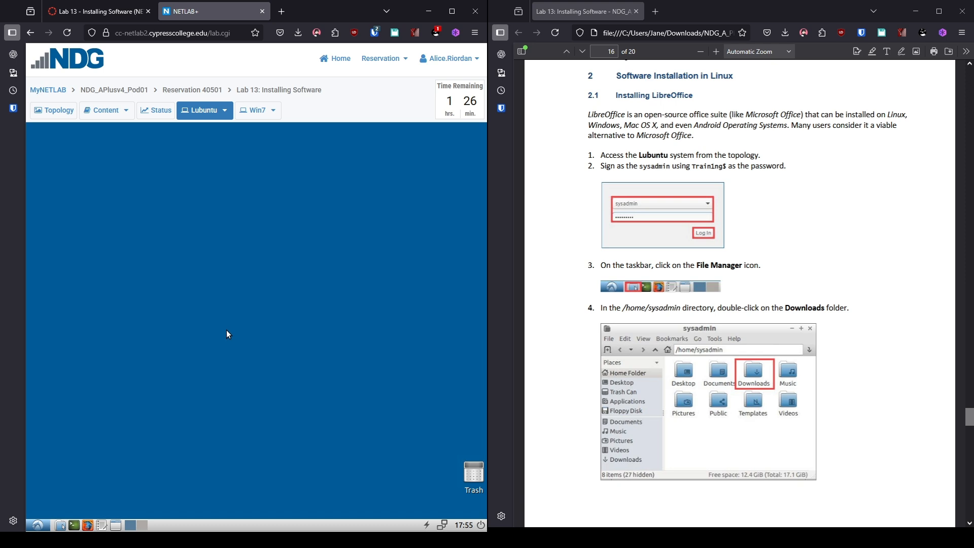
Open the LibreOffice_6.0.1_Linux_x86-64_deb archive from the Downloads folder in Archive Manager
click(60, 524)
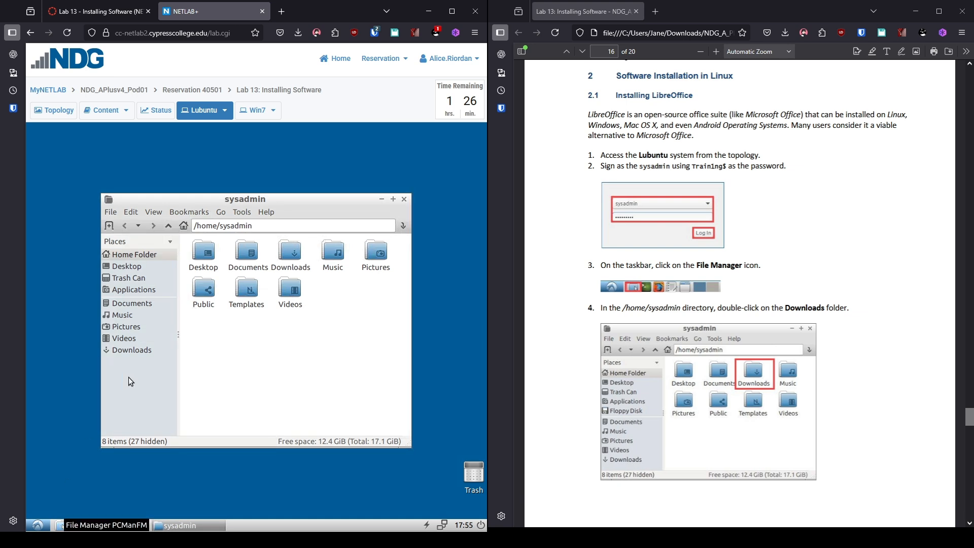
double_click(290, 253)
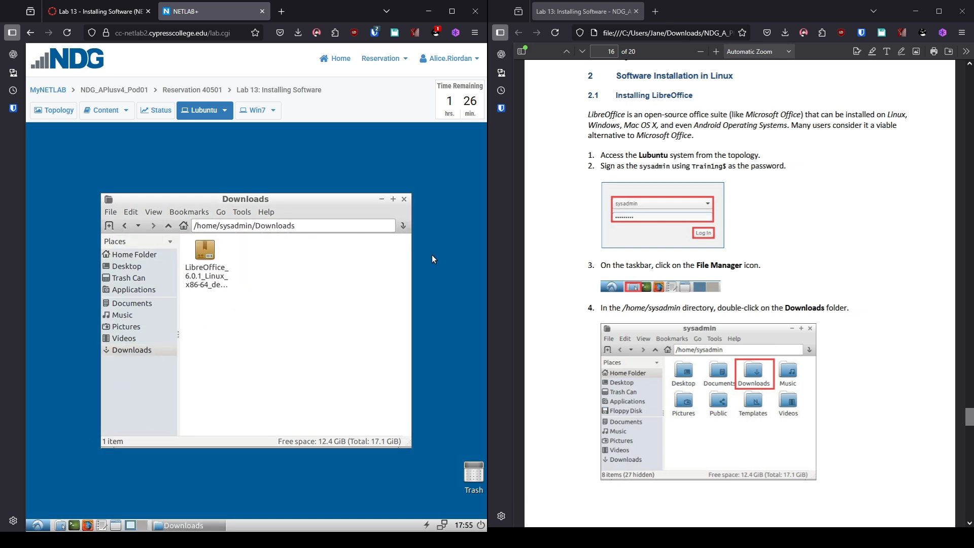
click(207, 281)
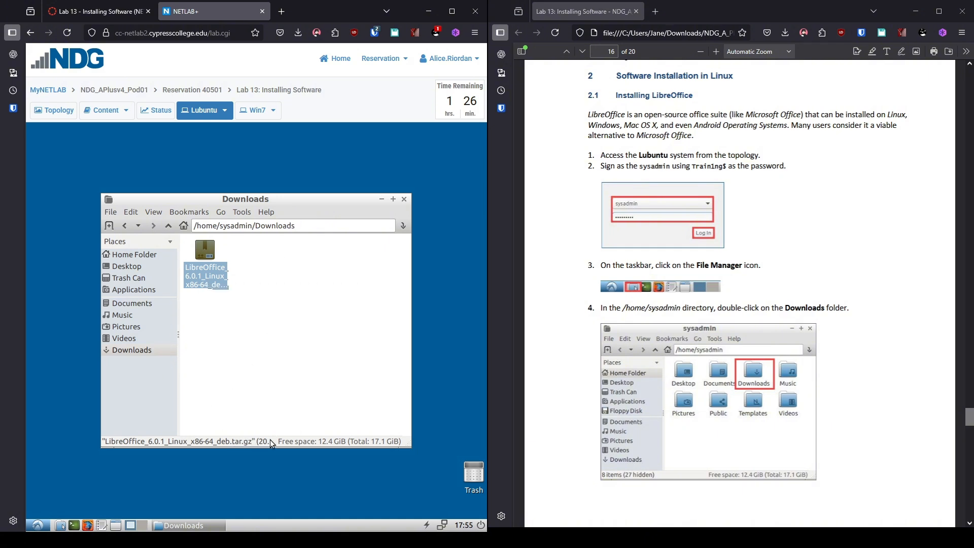
scroll(763, 324, down, 5)
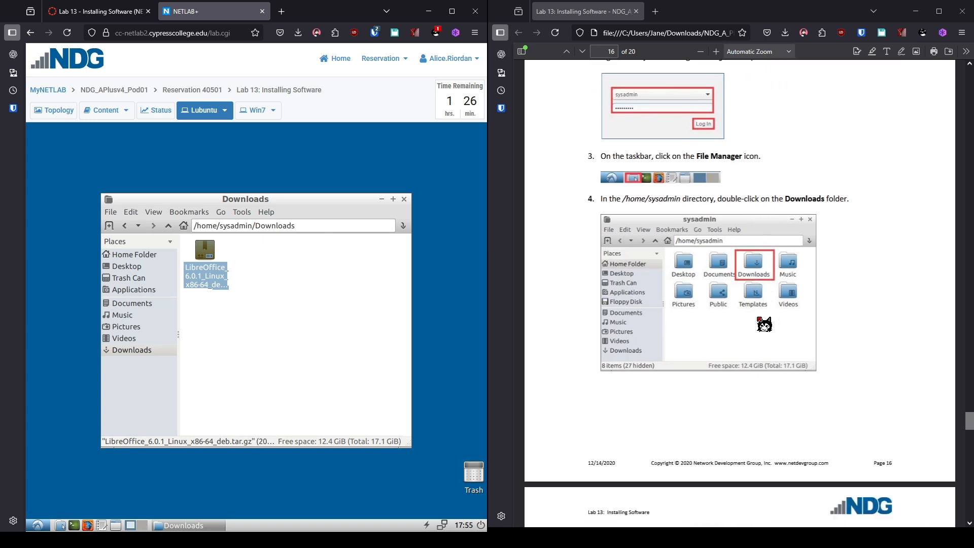
scroll(763, 325, down, 4)
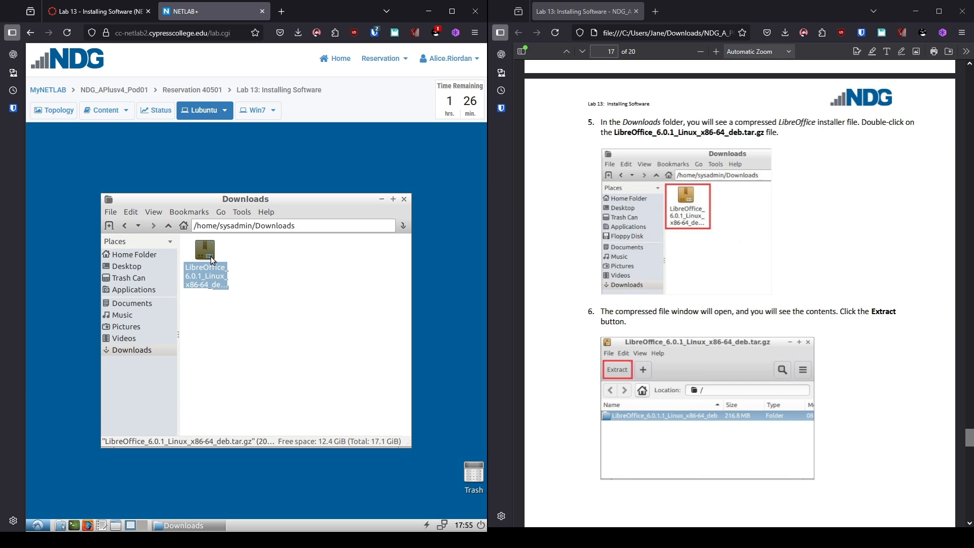
double_click(211, 257)
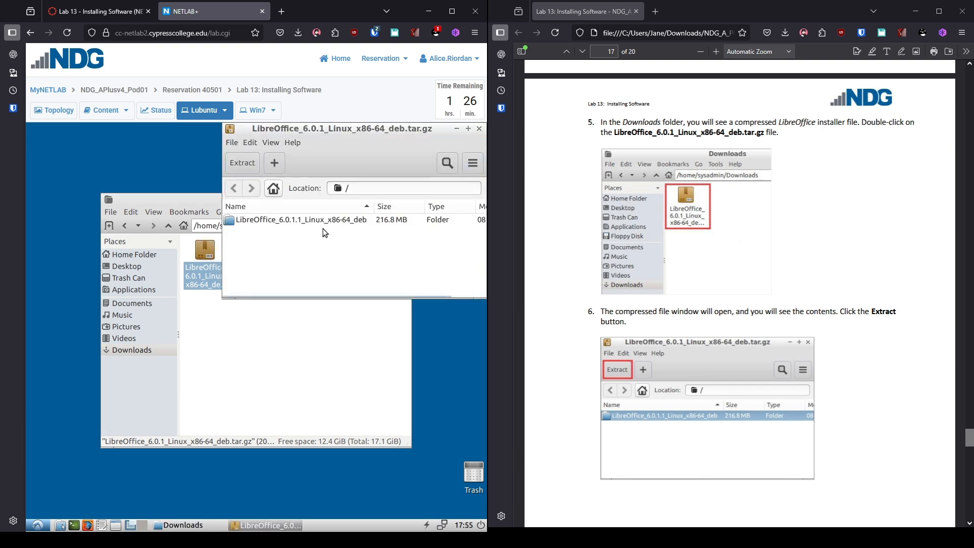
Extract the archive's contents to the Desktop and quit Archive Manager
click(246, 169)
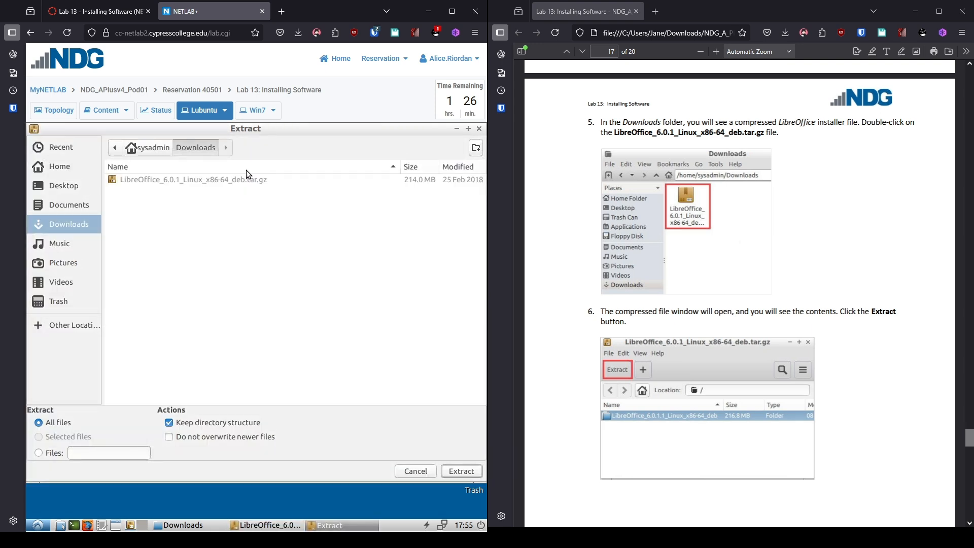
scroll(765, 365, down, 8)
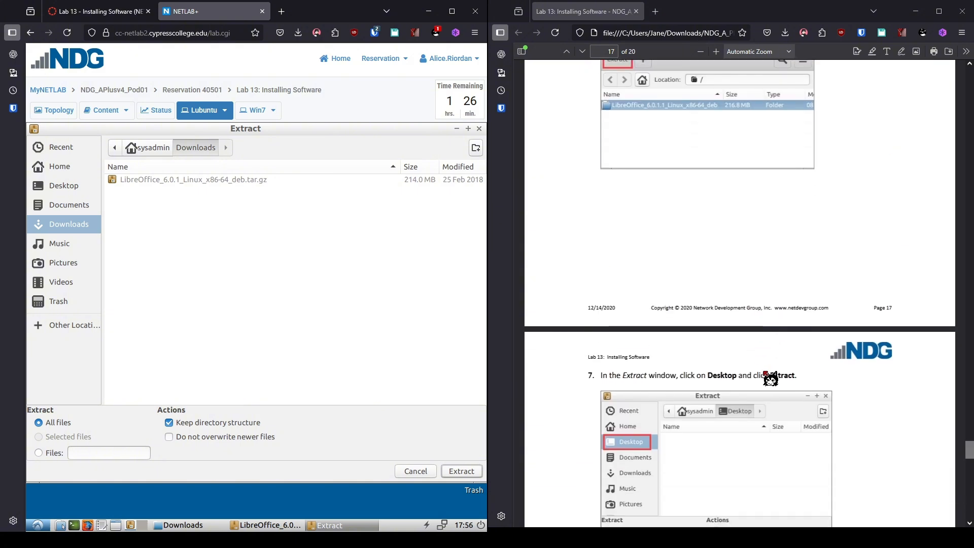
click(53, 188)
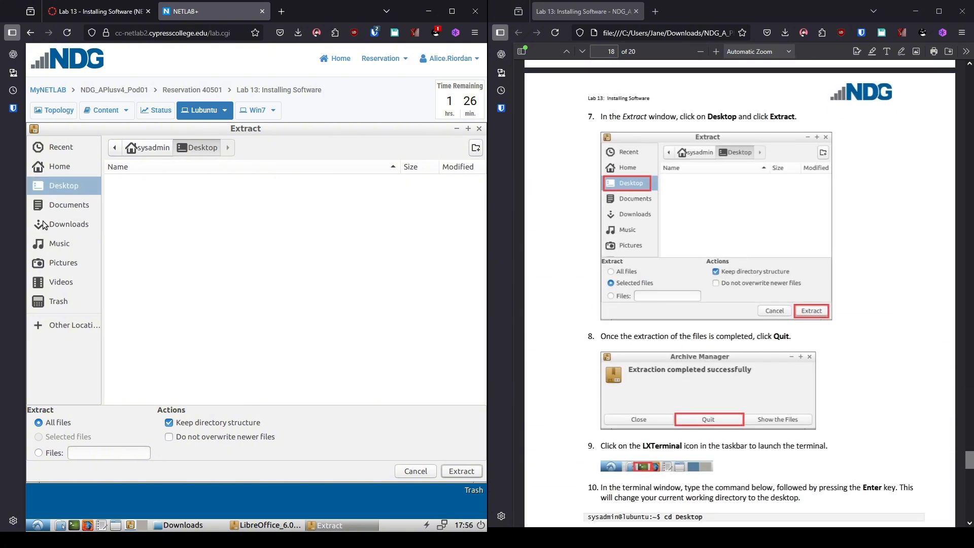
click(461, 472)
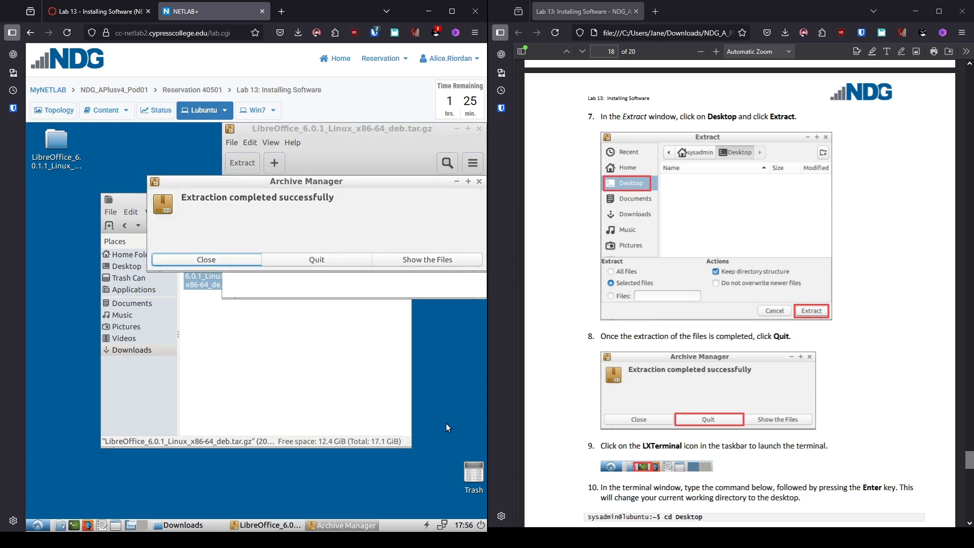
click(349, 259)
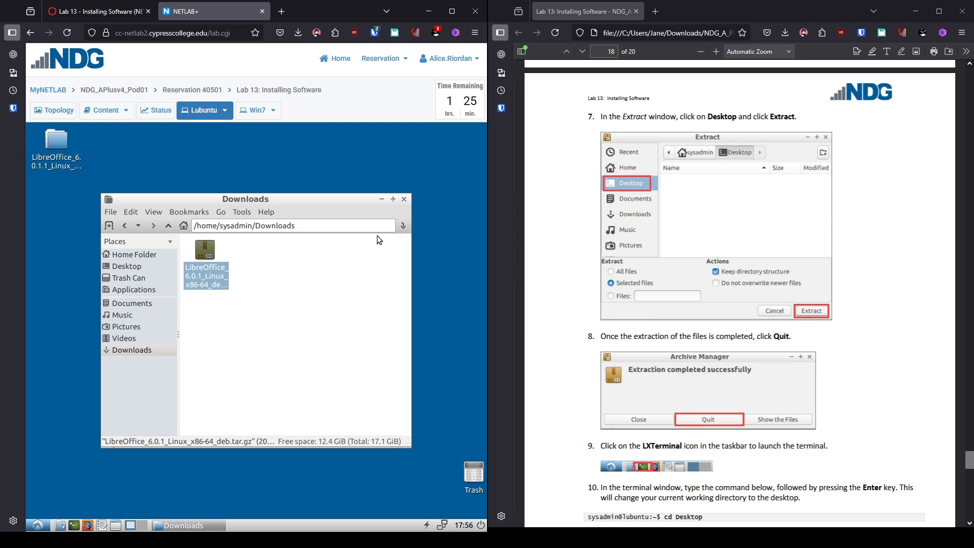
Move the Downloads window aside and open an LXTerminal window on Lubuntu
click(384, 200)
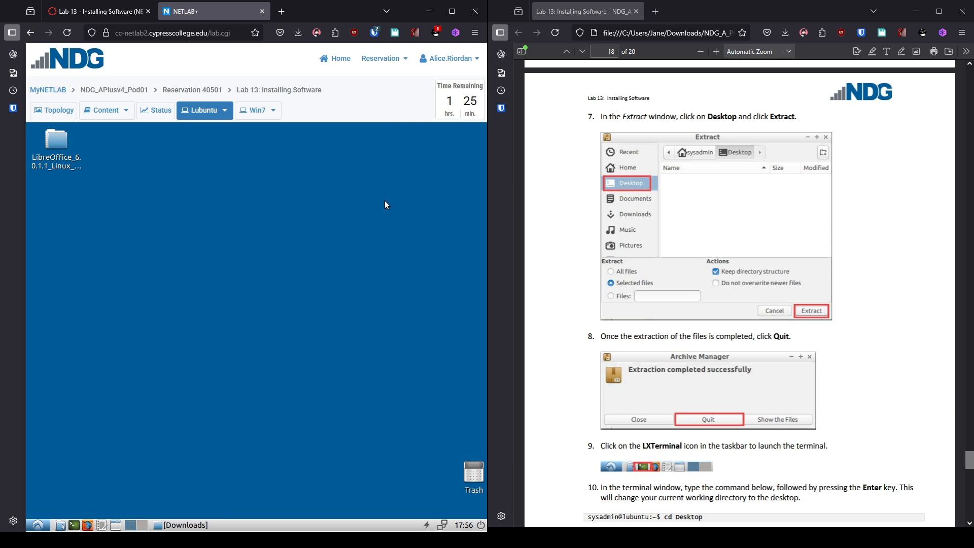
click(74, 525)
scroll(794, 269, down, 4)
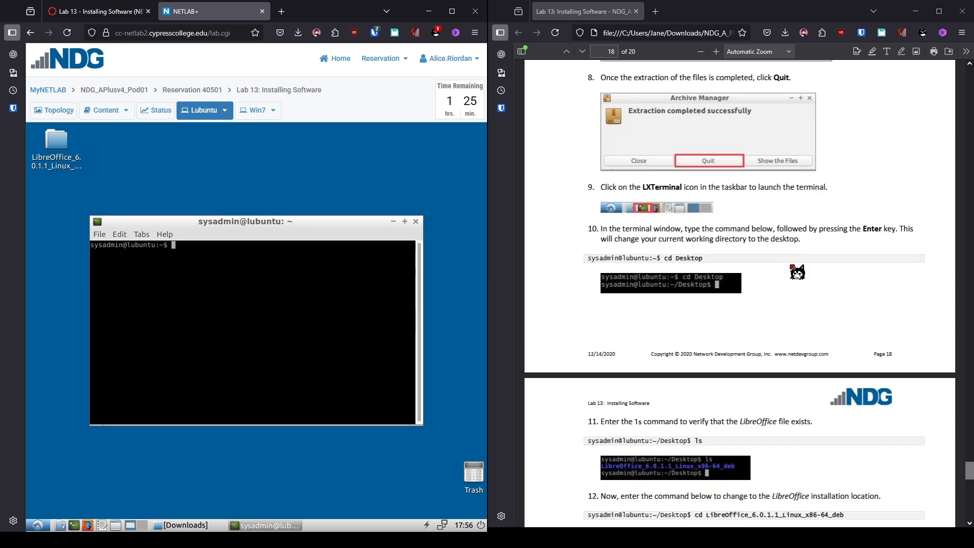
scroll(796, 272, down, 3)
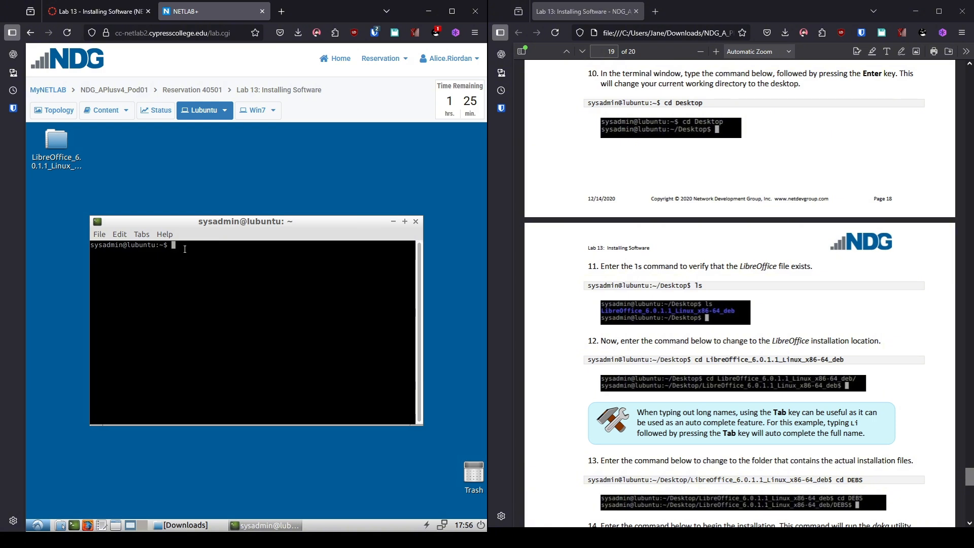
Go to Desktop, list it, then enter the LibreOffice_6.0.1.1_Linux_x86-64_deb folder
text(cd Desktop)
key(Return)
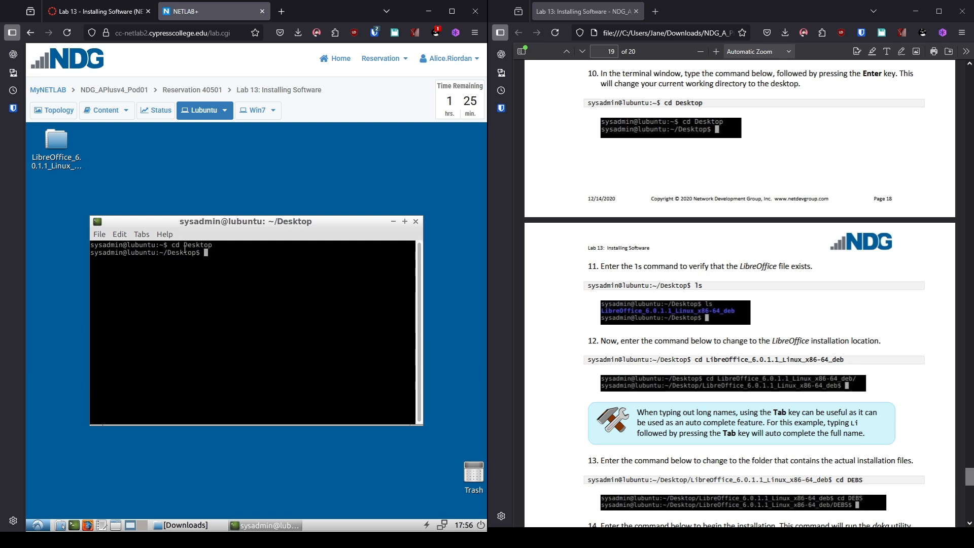
text(ls)
key(Return)
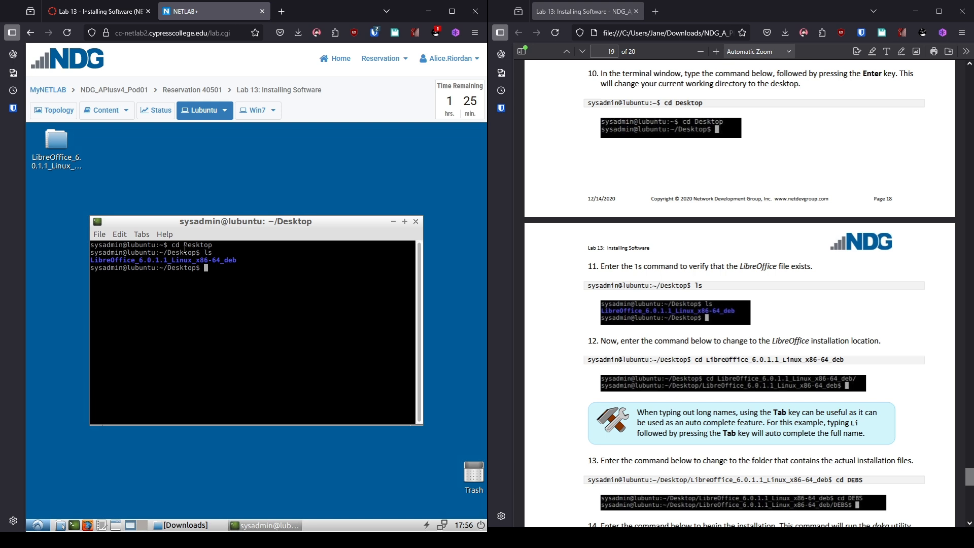
text(cd LibreOffice_6.0.1.1_Linux_x86-64)
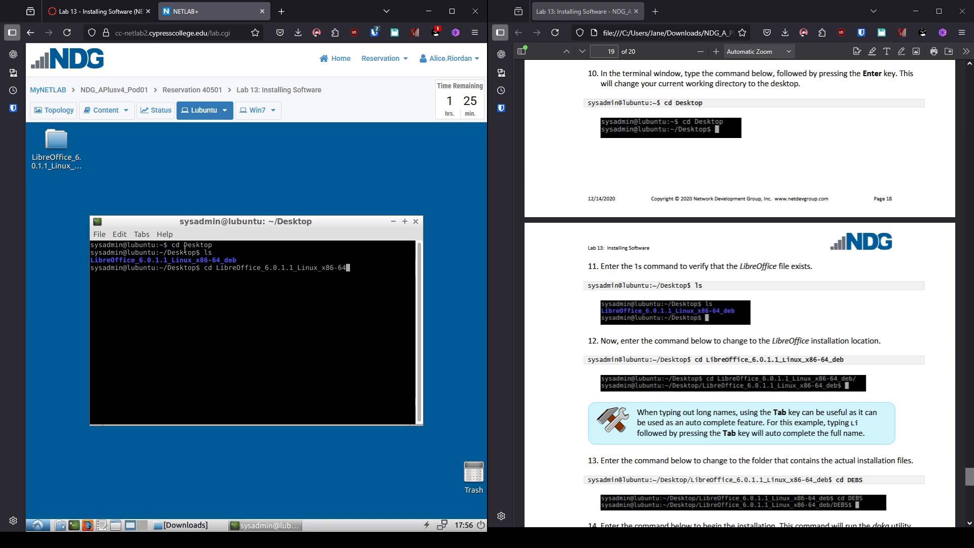
text(_deb)
key(Return)
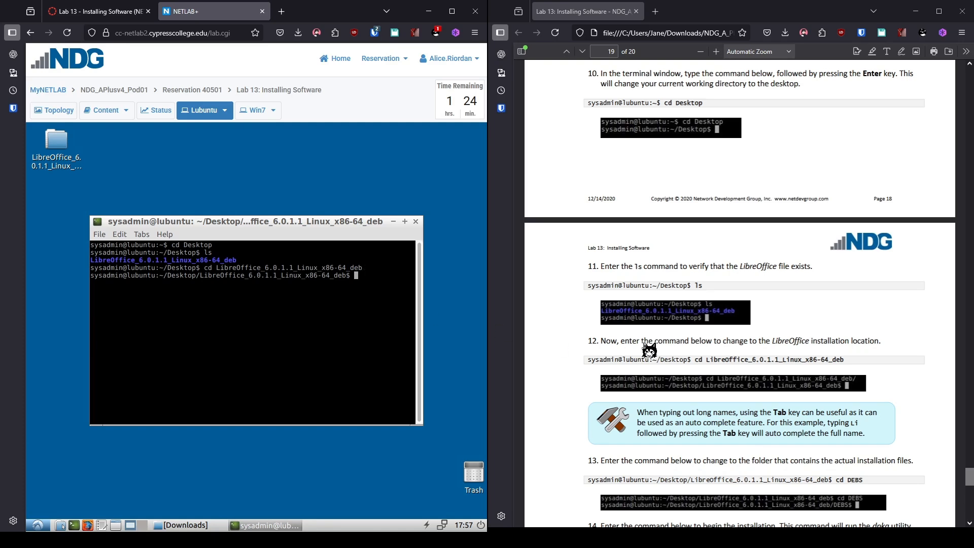
List the LibreOffice folder's contents and move into its DEBS subfolder
scroll(647, 349, down, 6)
scroll(647, 349, down, 1)
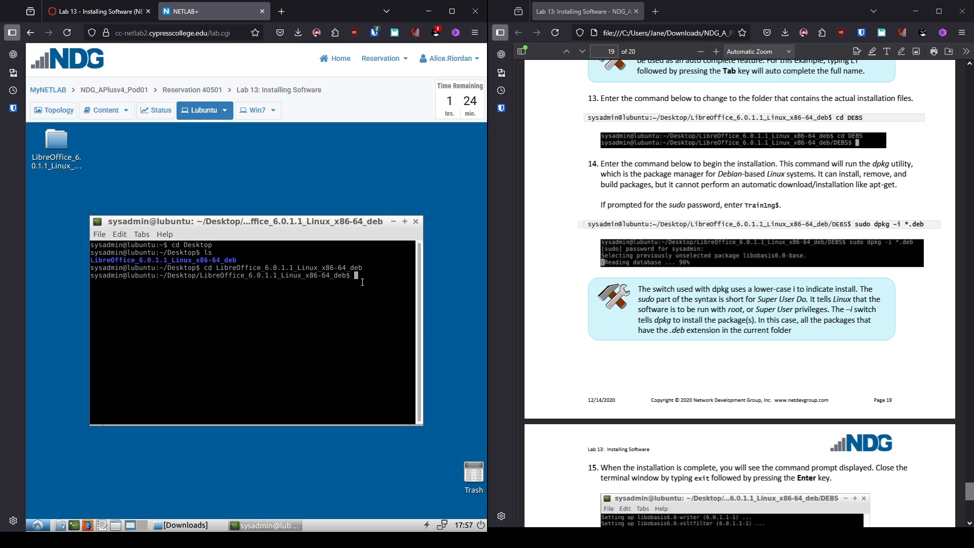
text(ls)
key(Return)
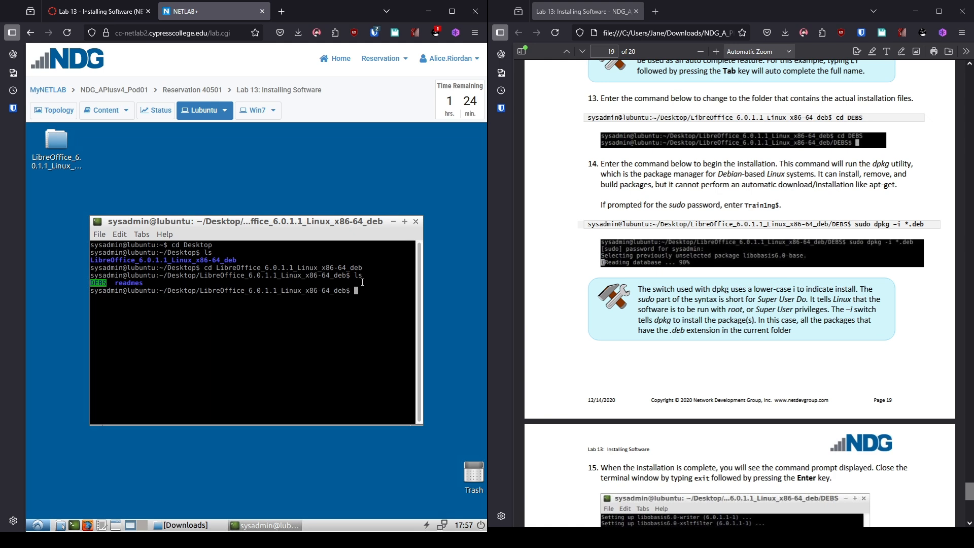
text(cd DEBS)
key(Return)
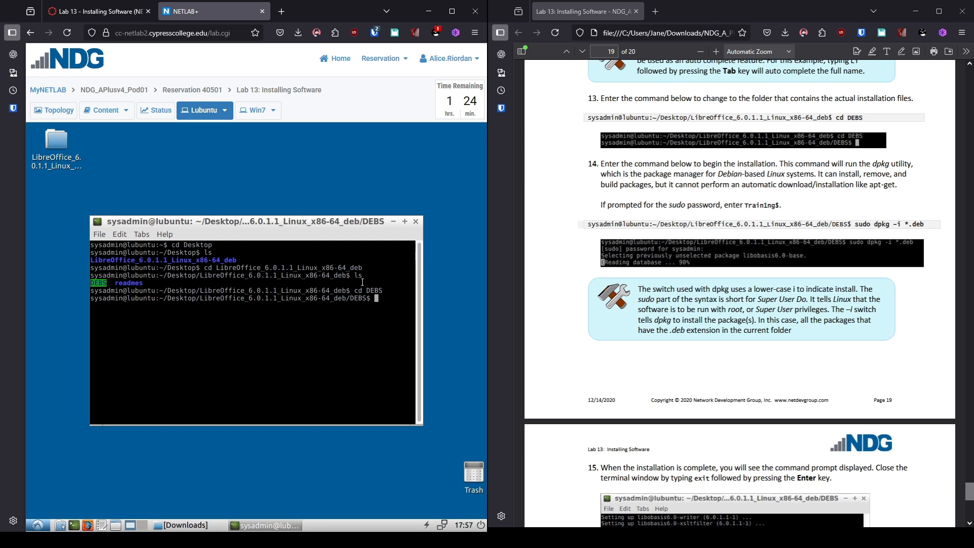
Run 'sudo dpkg -i *.deb' to install all the .deb packages
text(sudo dpkg -i *.deb)
key(Return)
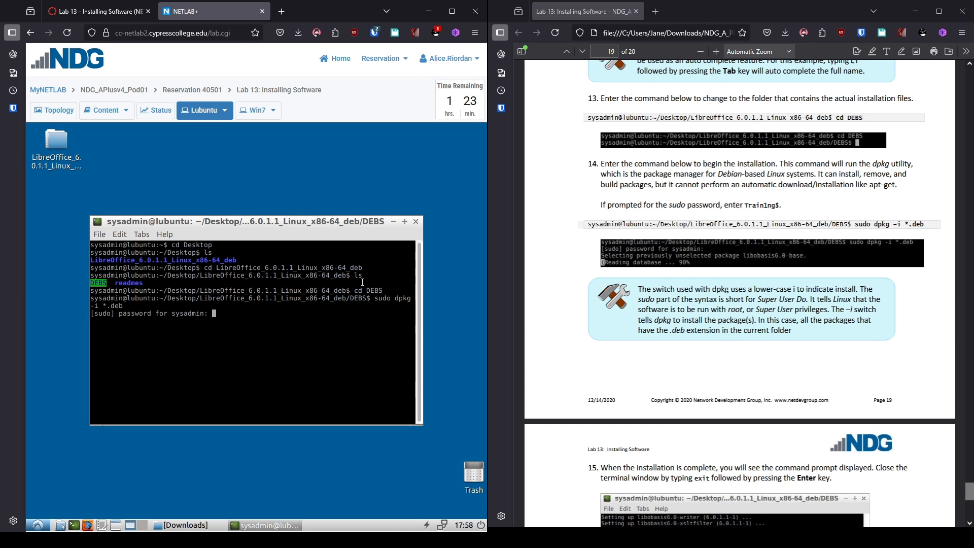
Submit the sudo password, let the LibreOffice packages install, then exit the terminal
key(Return)
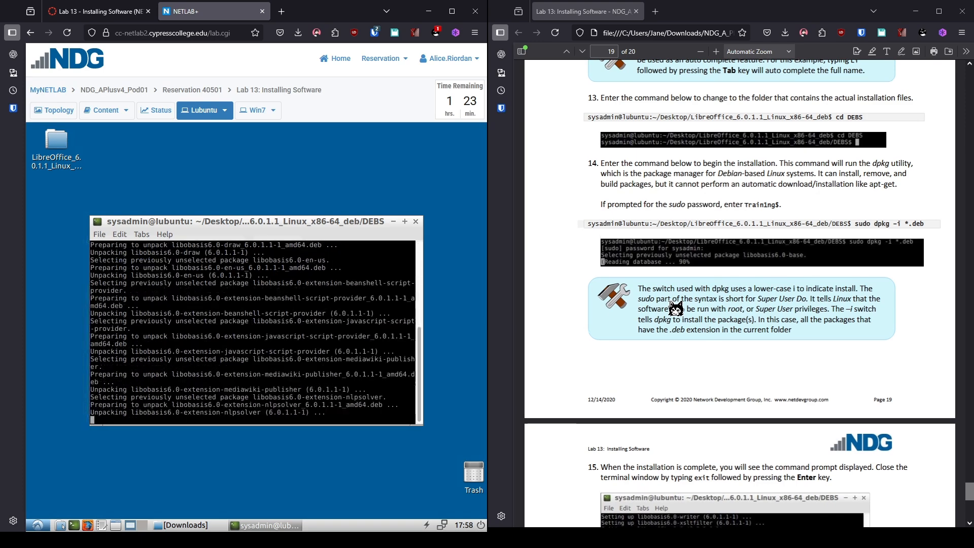
scroll(673, 296, down, 5)
scroll(673, 297, down, 2)
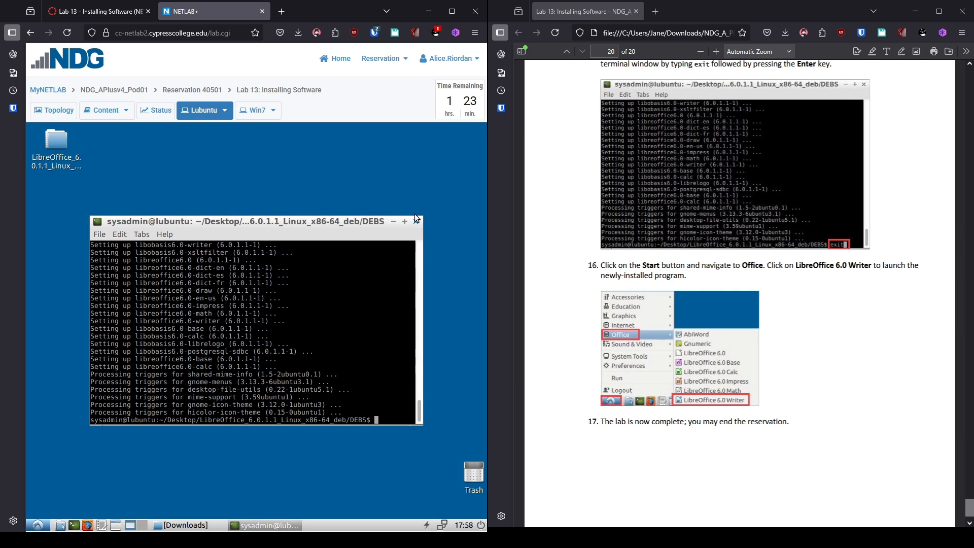
text(exit)
key(Return)
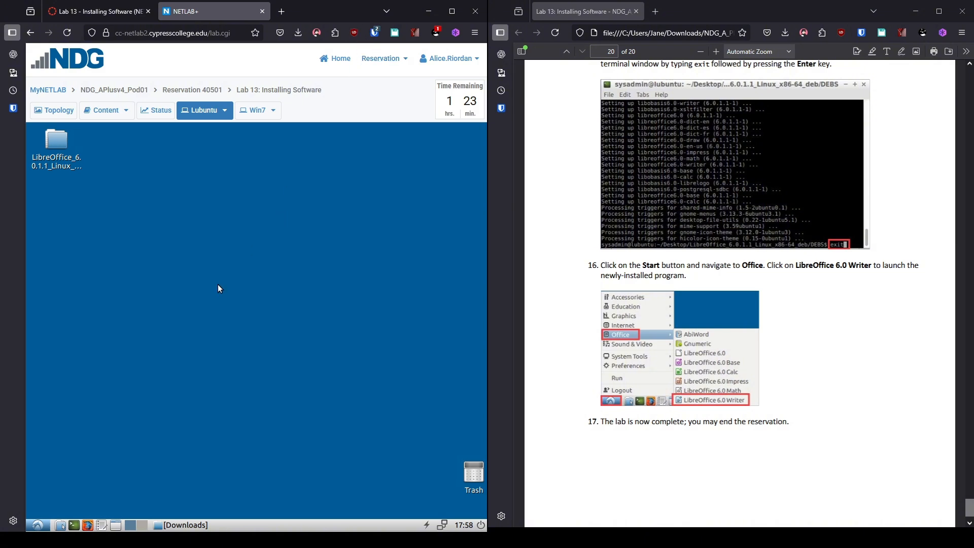
Launch LibreOffice 6.0 Writer from the Office menu and type 'Test!' in the blank document
click(34, 525)
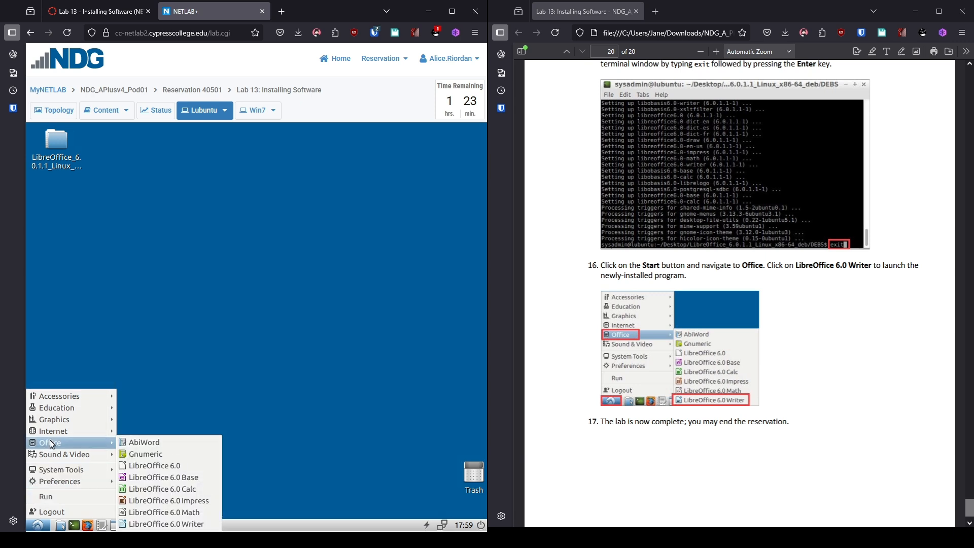
mouse_move(51, 444)
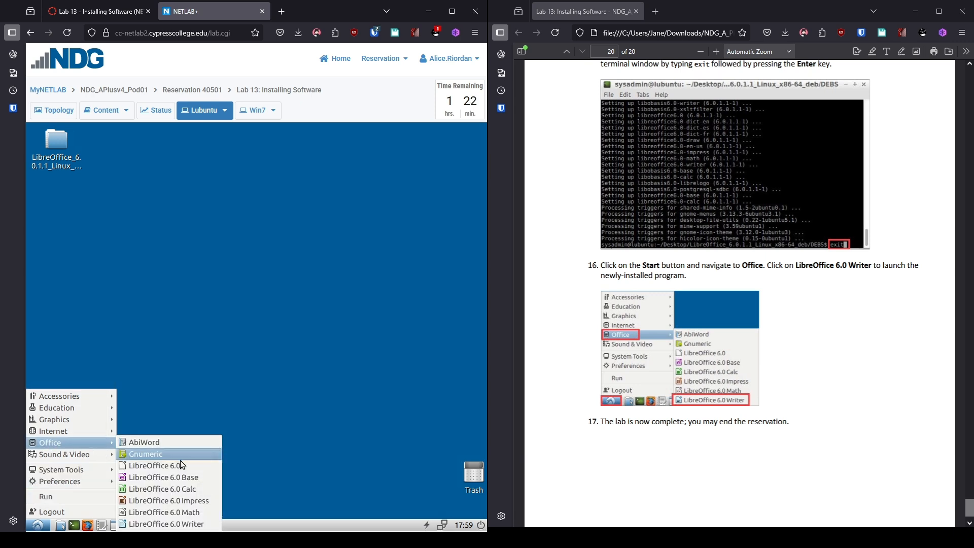
click(167, 525)
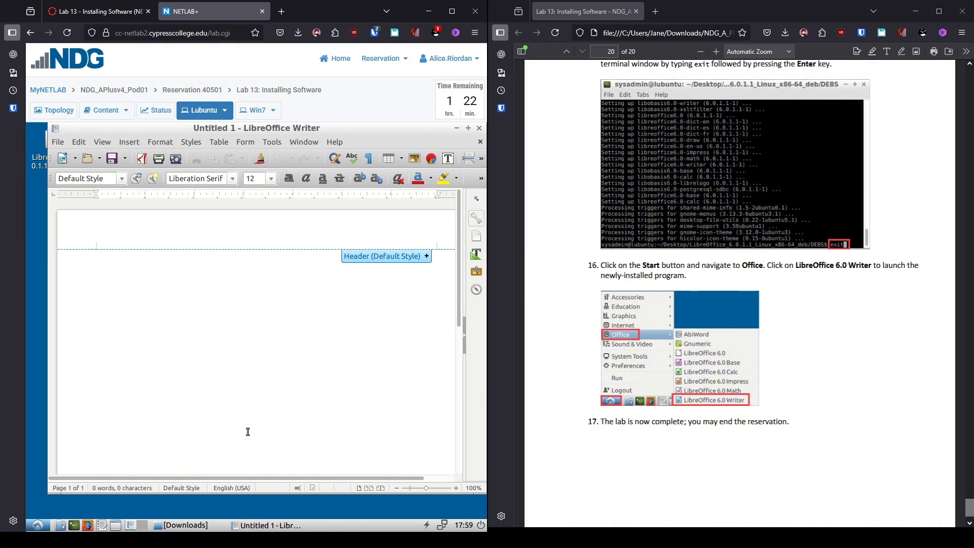
text(Test)
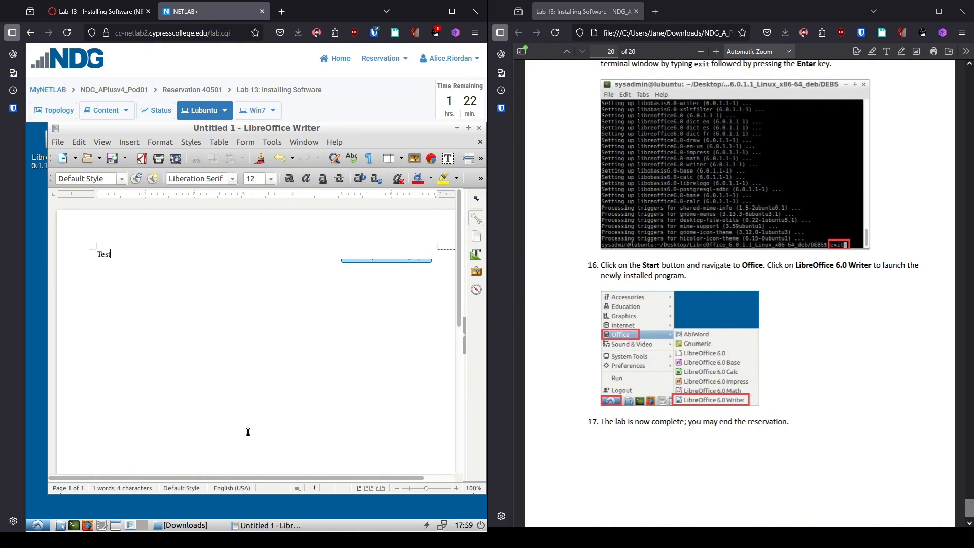
text(!)
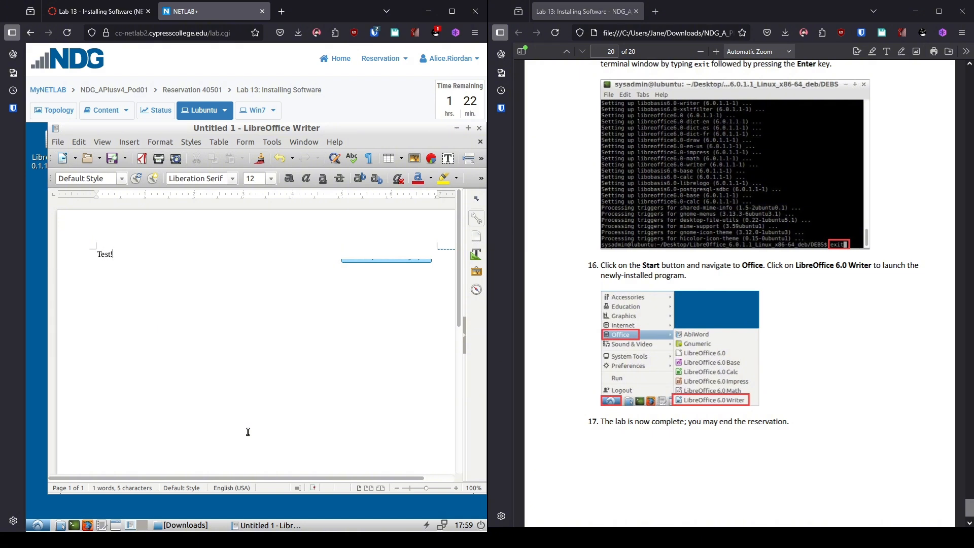